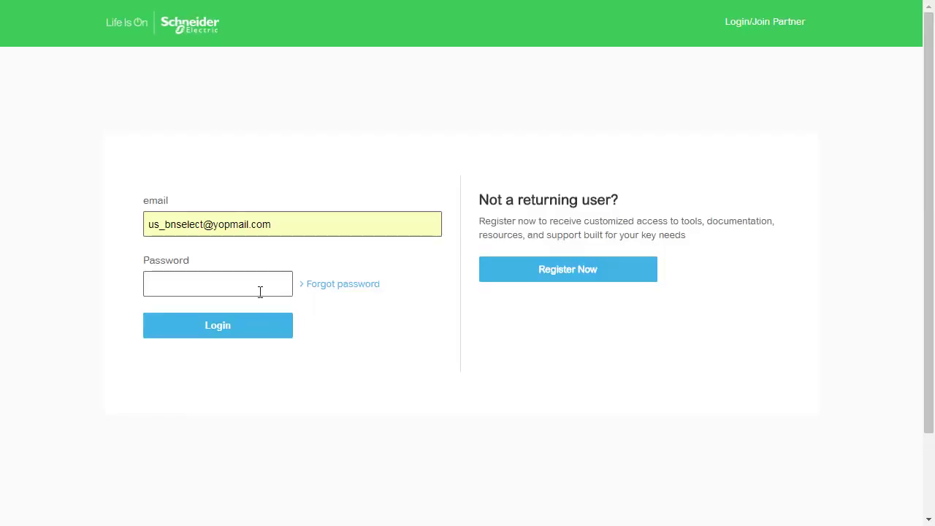
Sign in to the Schneider Electric partner portal with the account password.
text(•••)
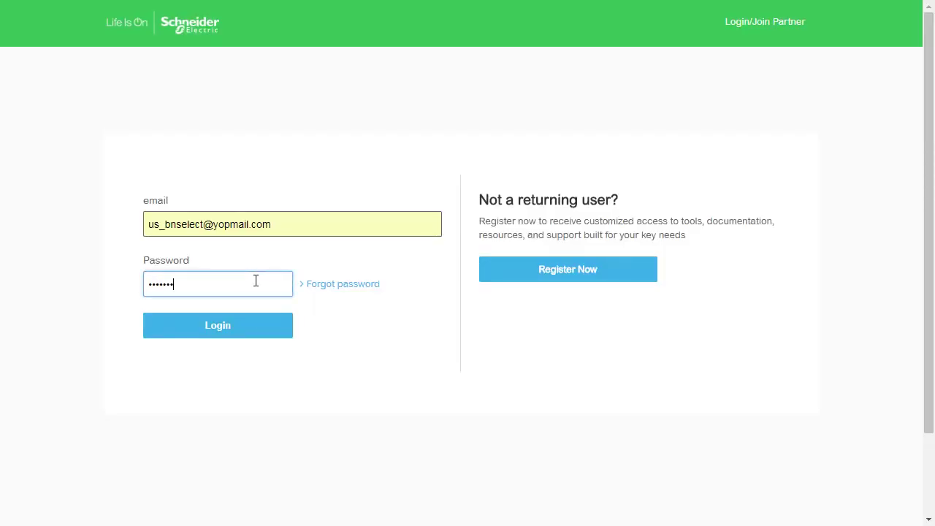
text(•••••••)
key(Return)
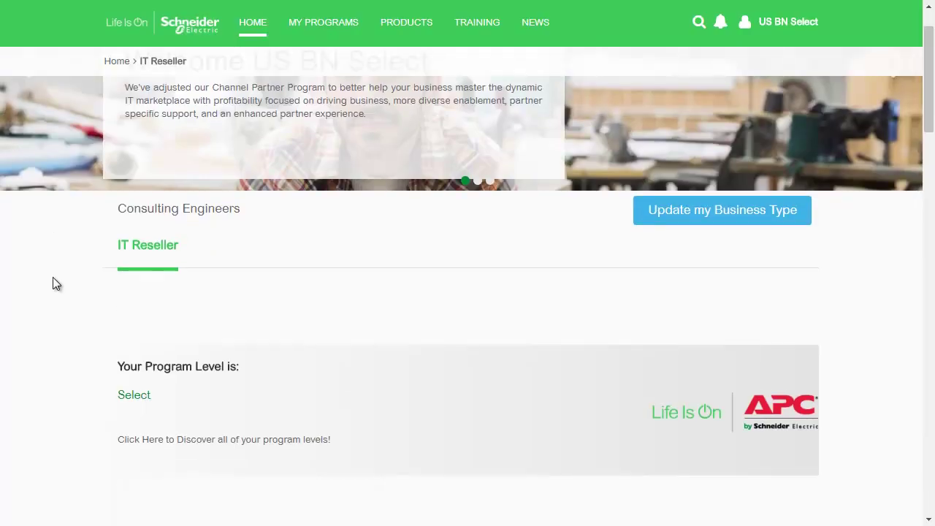
Open APC Design Portal, start a new solution, and launch Local Edge Configurator for it.
scroll(53, 282, down, 12)
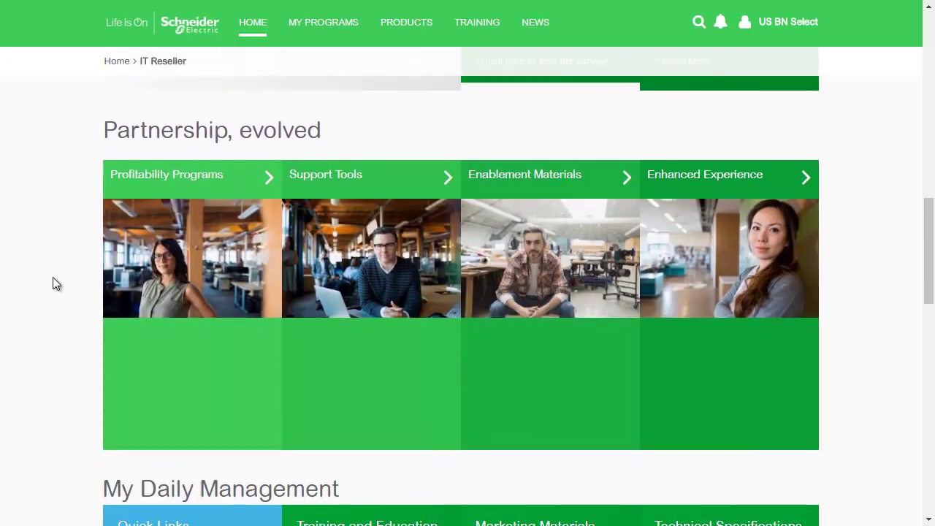
scroll(54, 283, down, 3)
click(162, 444)
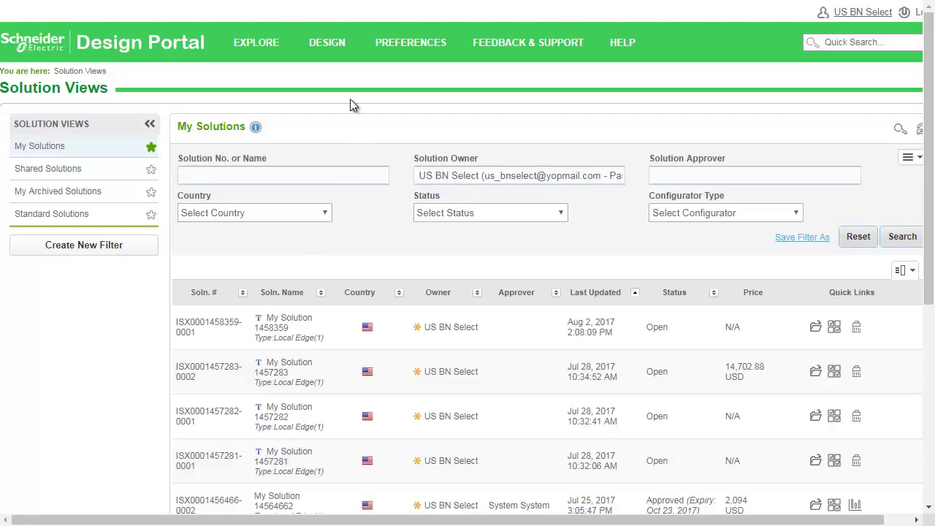
mouse_move(340, 44)
click(340, 100)
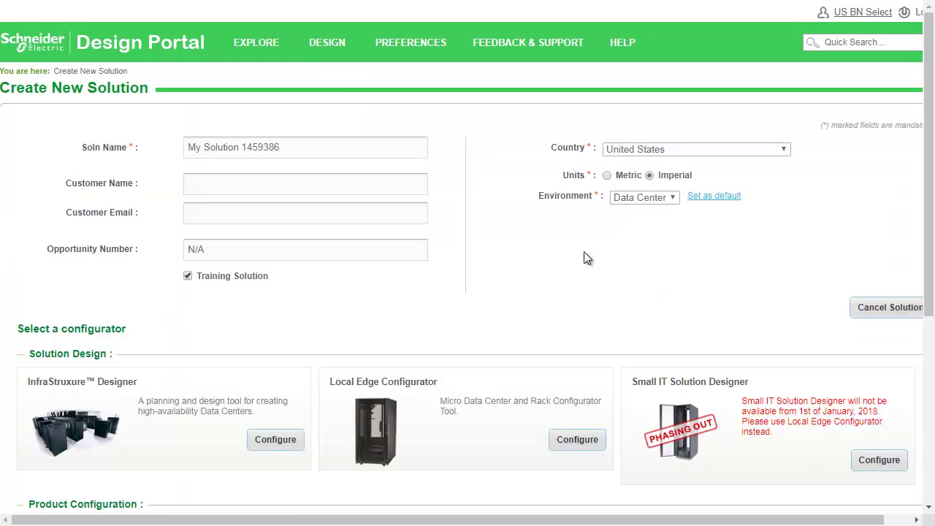
click(587, 442)
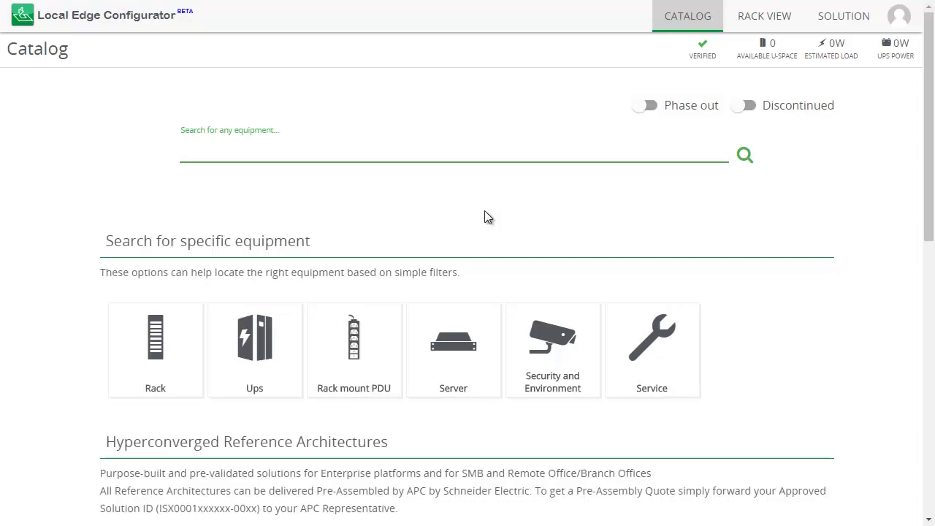
Filter racks to NetShelter SX, 42U and add one AR3100 rack to the solution.
click(155, 344)
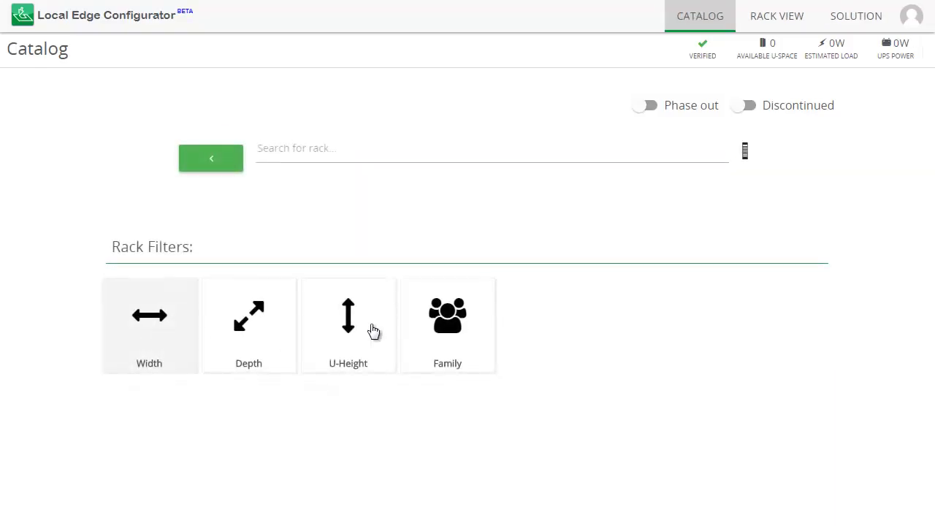
click(472, 324)
click(541, 322)
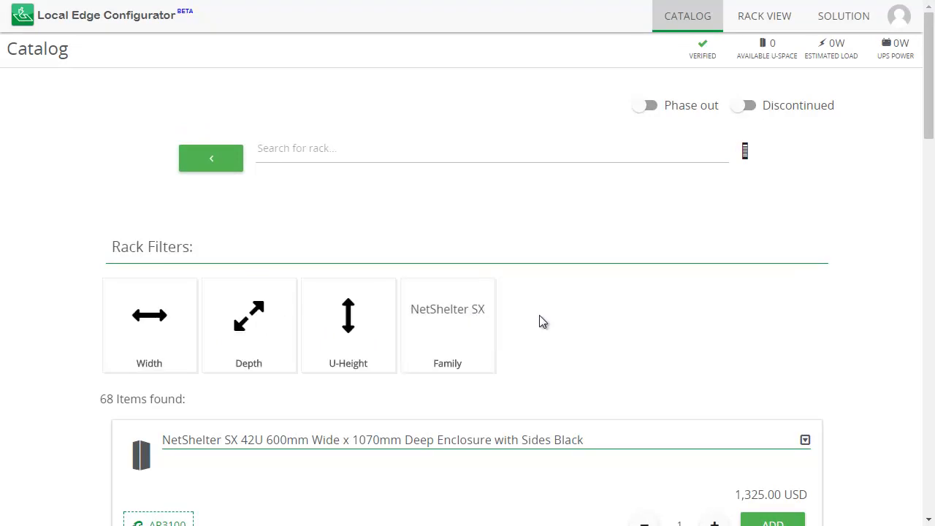
click(341, 328)
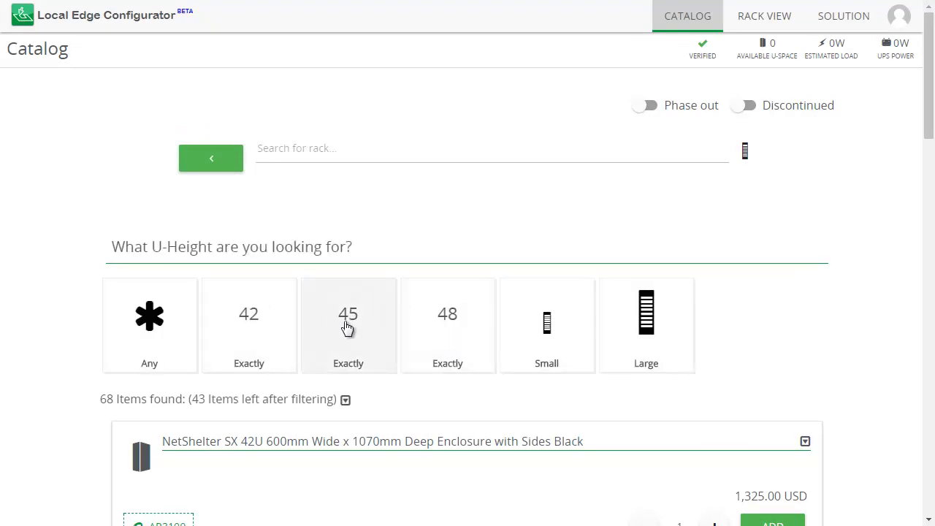
click(275, 323)
scroll(865, 333, down, 2)
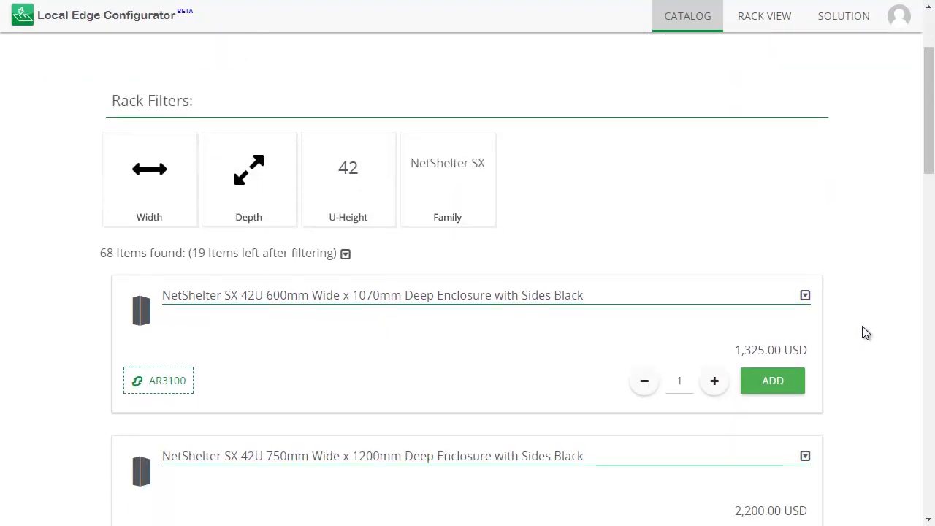
click(804, 295)
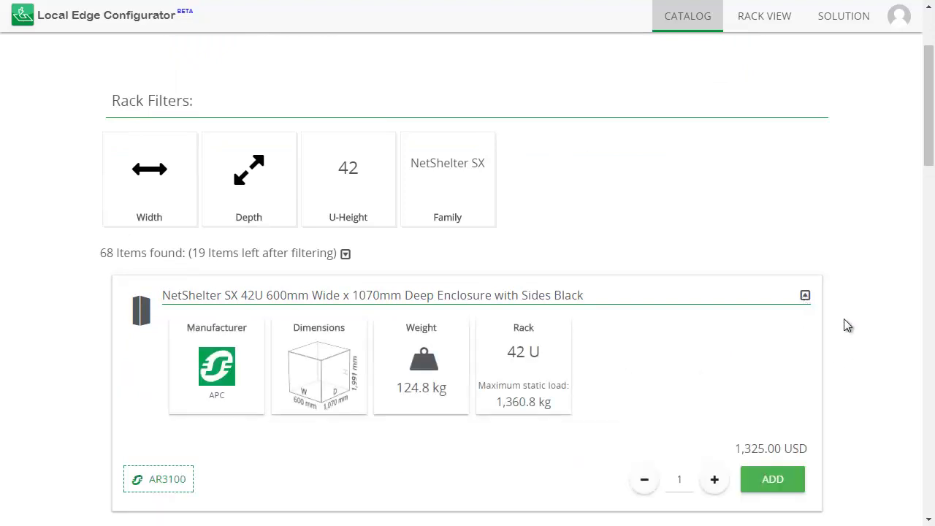
click(784, 479)
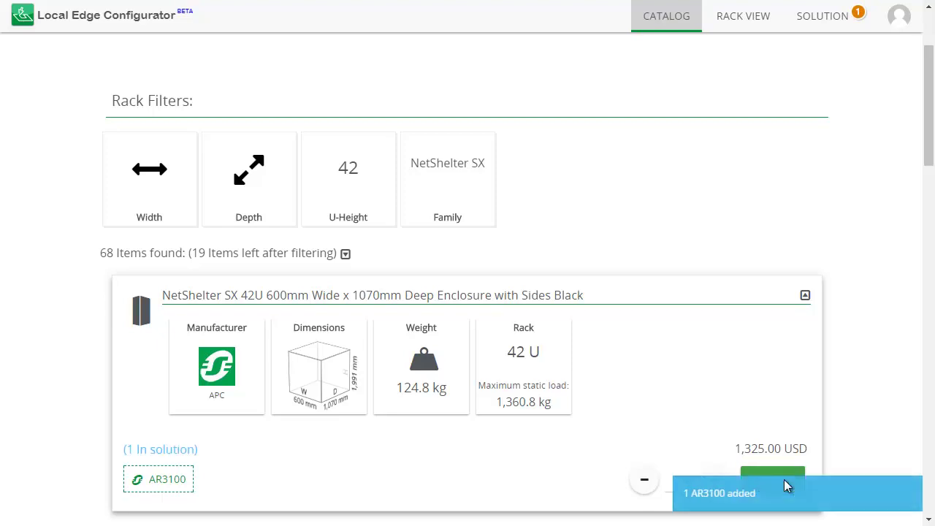
click(740, 16)
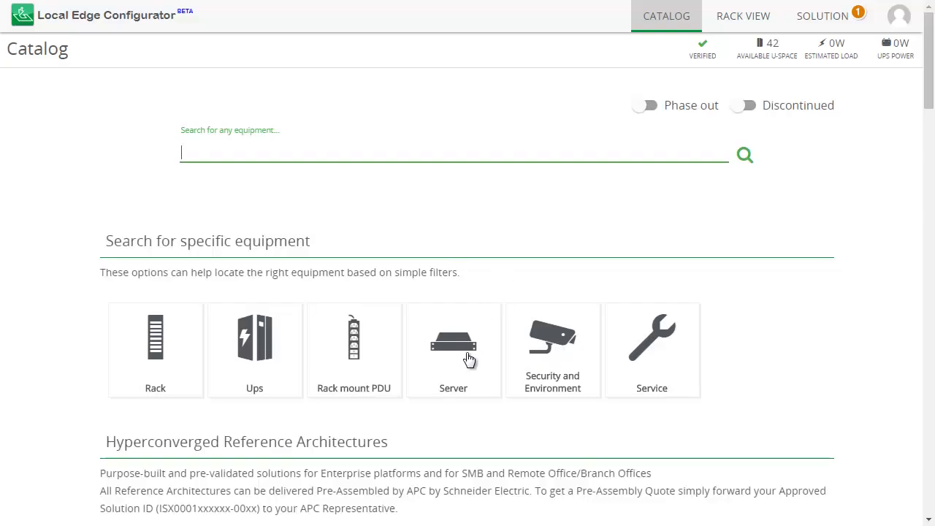
Filter servers to HP and find the Proliant DL380 Gen9 with LFF Drives.
click(465, 356)
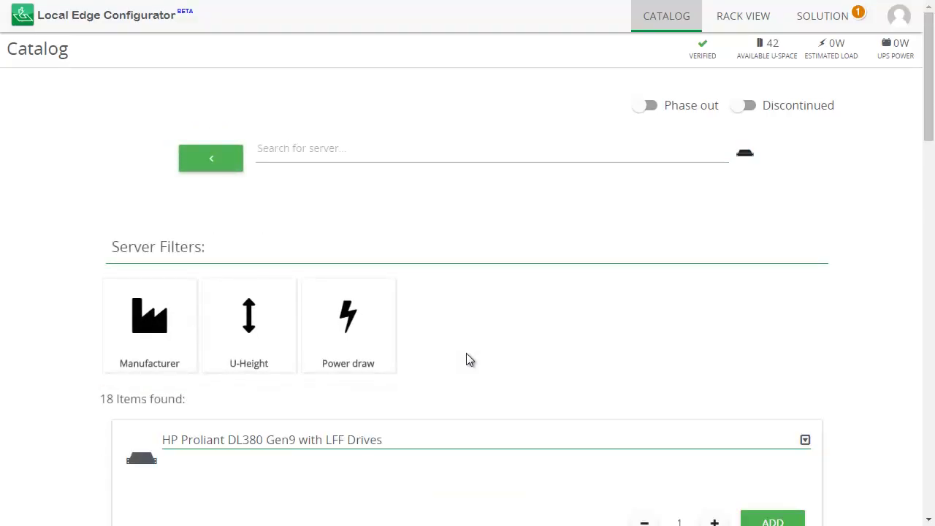
click(173, 333)
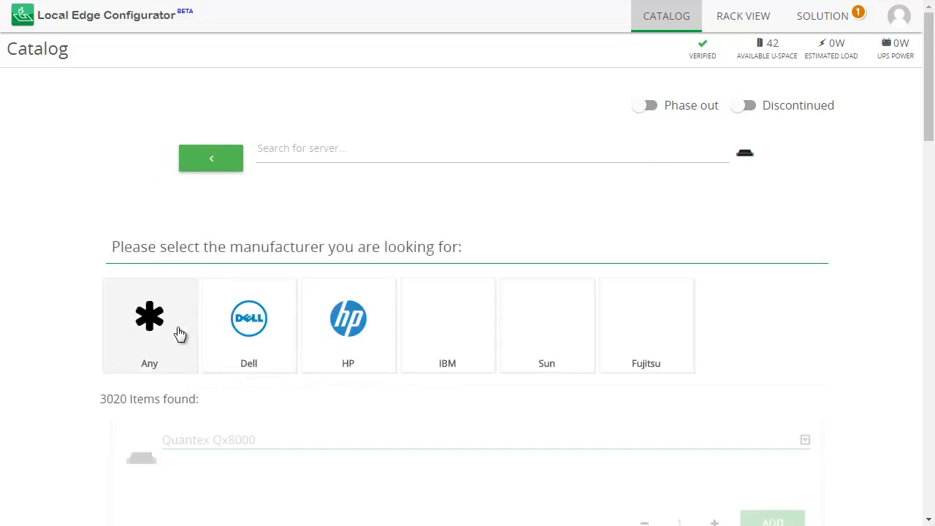
click(356, 324)
click(336, 148)
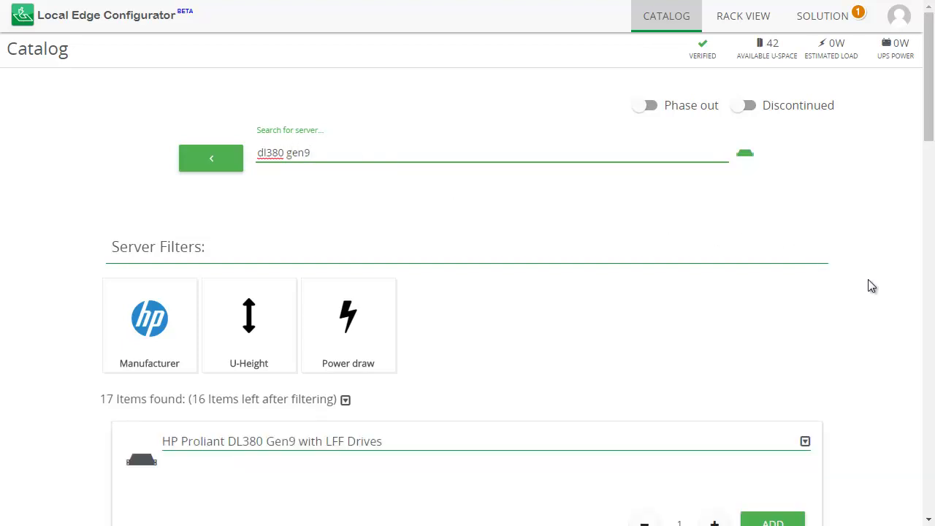
scroll(868, 279, down, 2)
scroll(869, 285, down, 1)
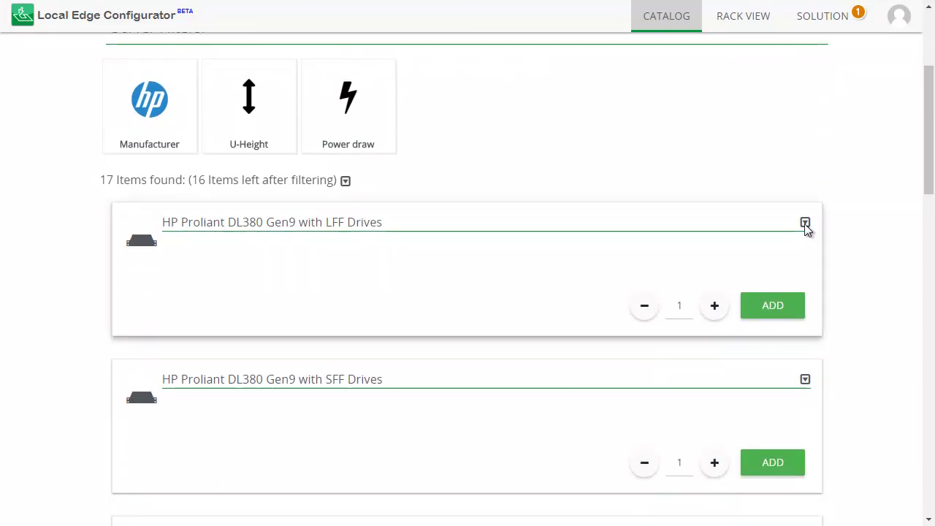
click(806, 223)
Add five DL380 Gen9 LFF servers to the solution and show the rack view.
click(714, 507)
click(714, 507)
click(714, 507)
click(714, 508)
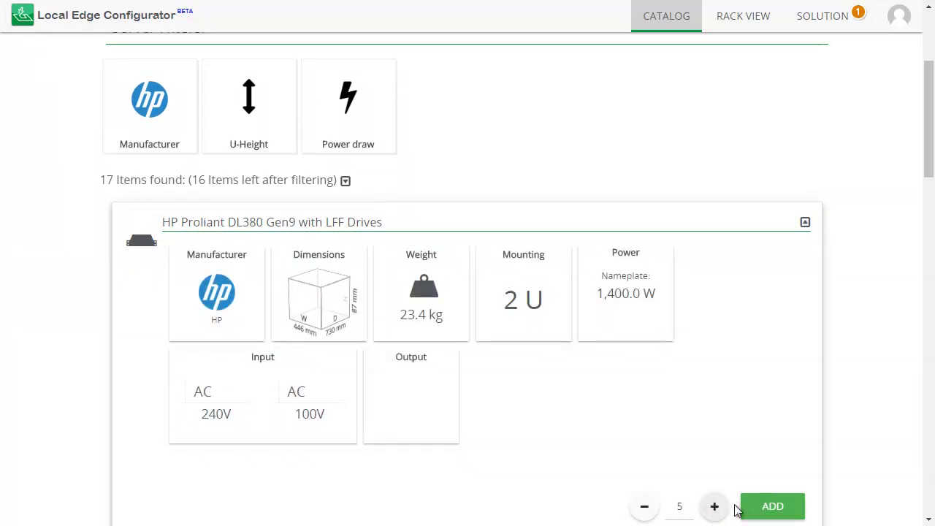
click(769, 508)
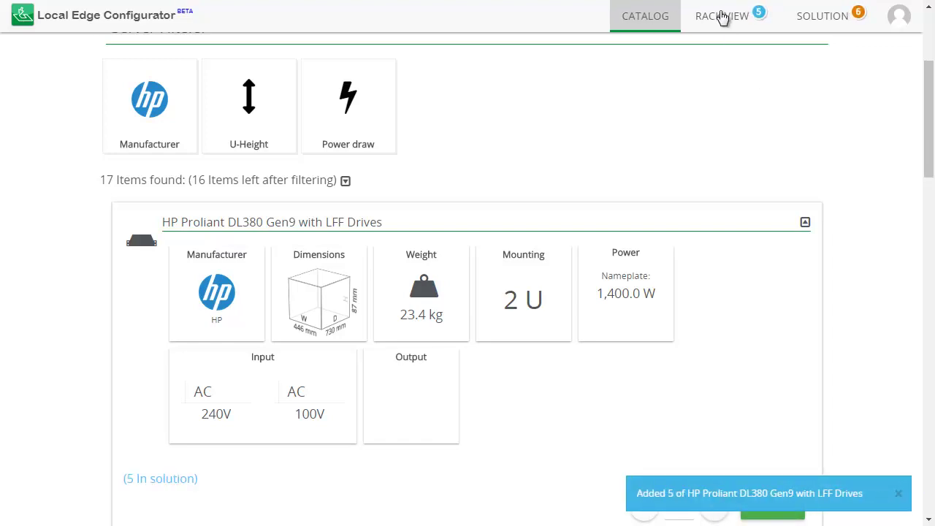
click(722, 17)
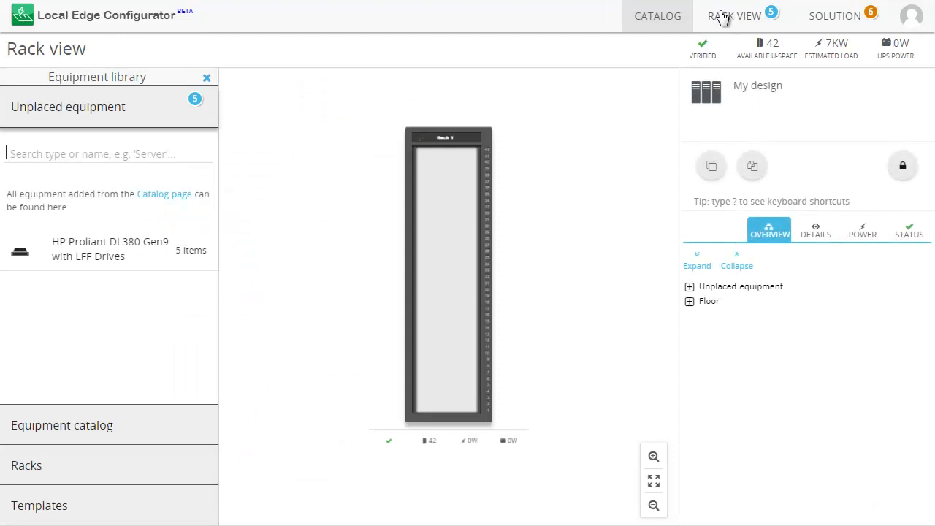
Mount HP DL380 servers in Rack 1, the first at U29 and the second at U27.
drag(84, 244, 181, 248)
drag(117, 244, 441, 241)
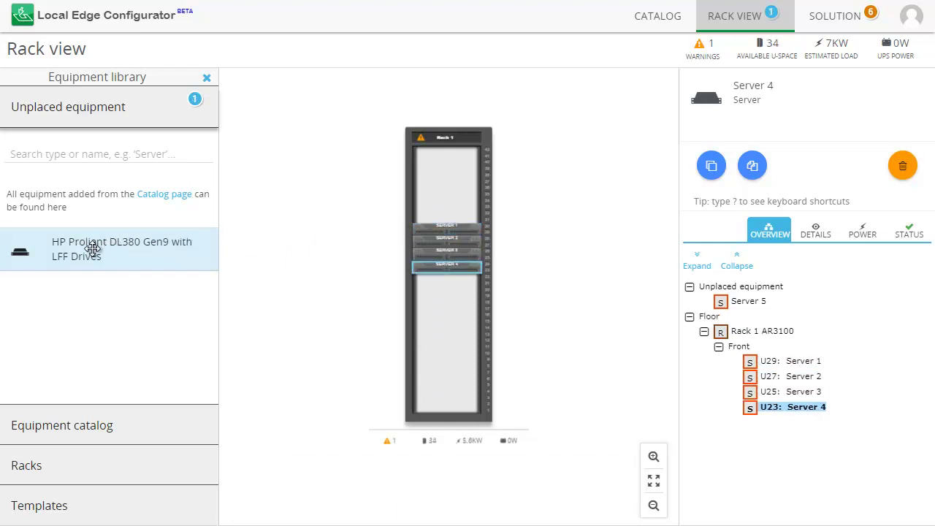
drag(93, 248, 438, 278)
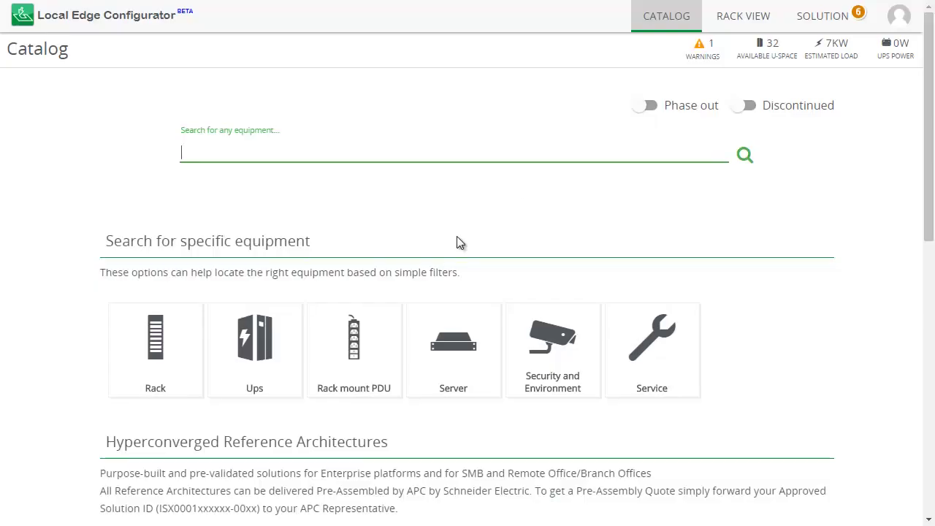
Size the UPS from Rack 1's equipment derated 40% to 4200 W, with 20-minute runtime.
click(256, 342)
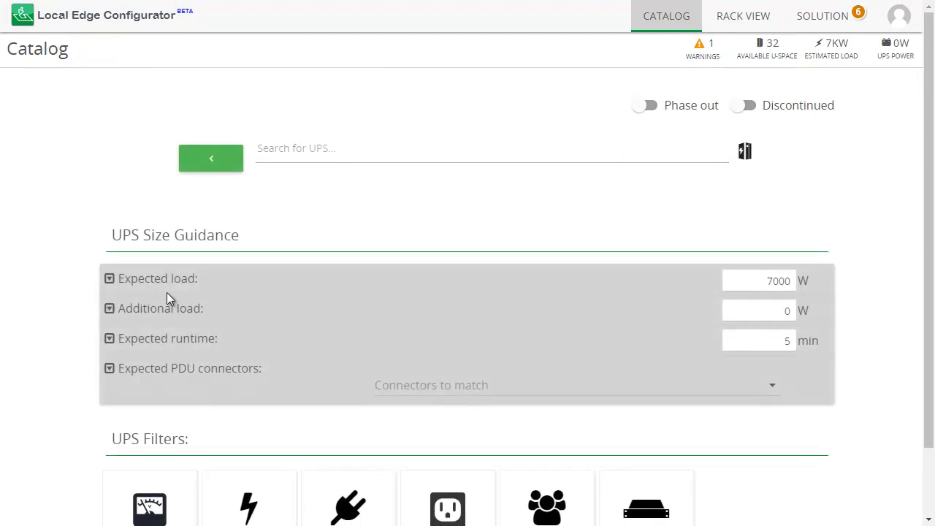
click(109, 279)
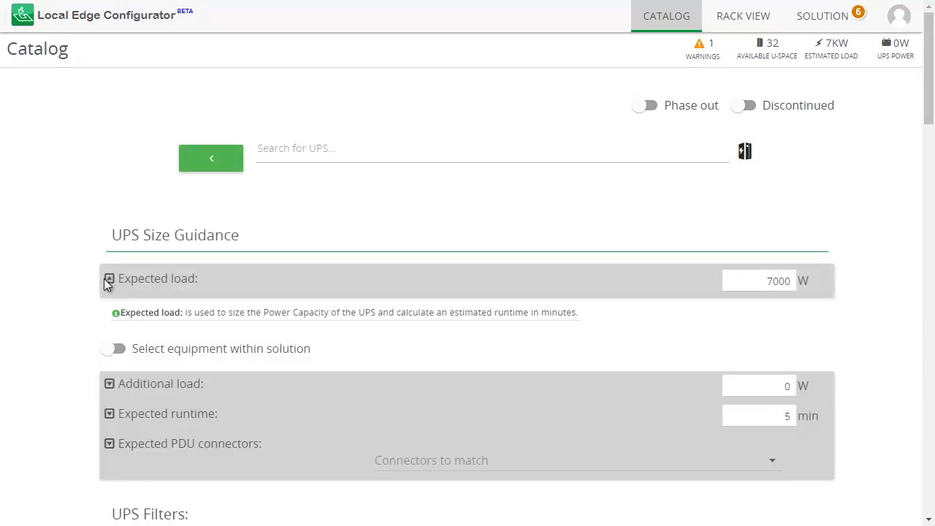
click(115, 349)
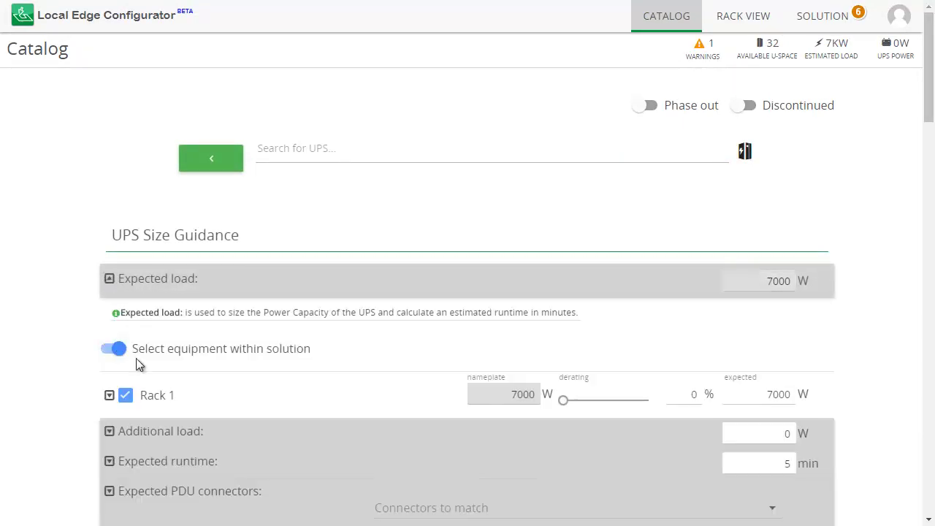
click(110, 395)
scroll(859, 347, down, 3)
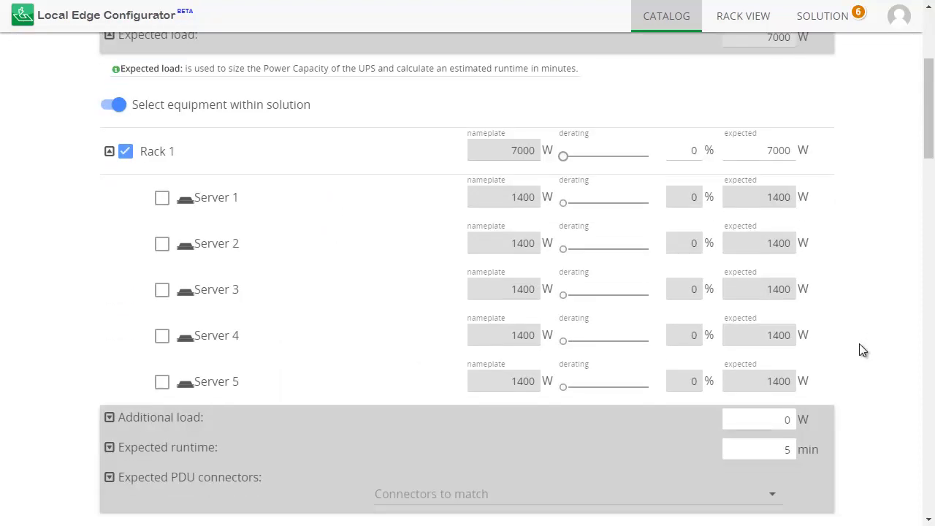
scroll(860, 351, down, 1)
drag(580, 106, 598, 104)
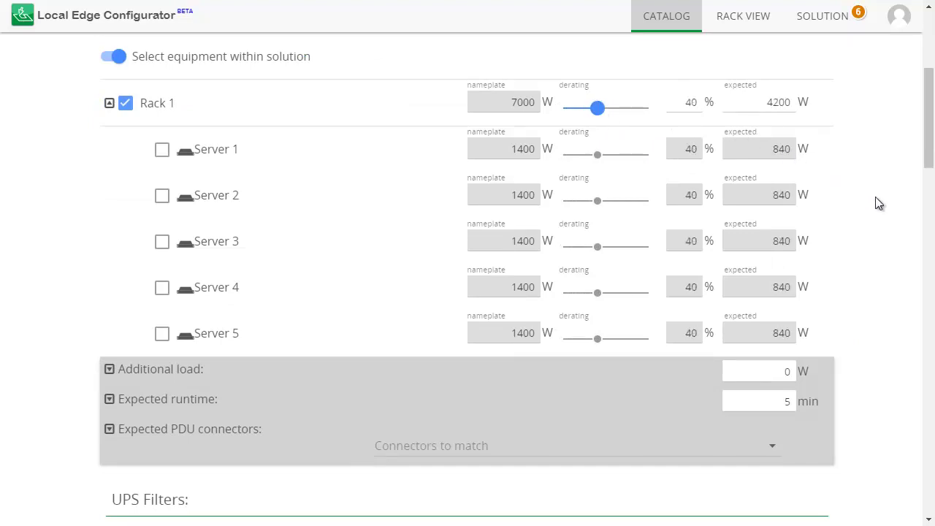
drag(777, 399, 787, 400)
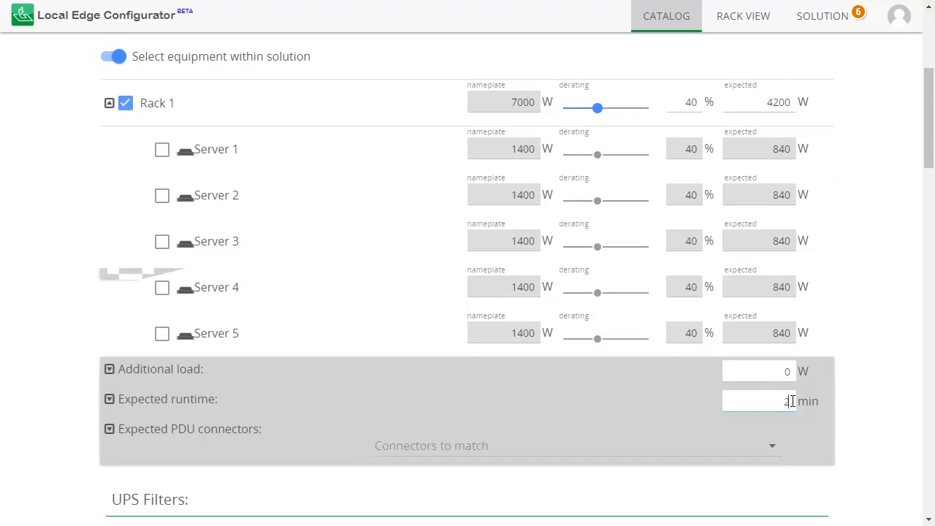
scroll(889, 380, down, 2)
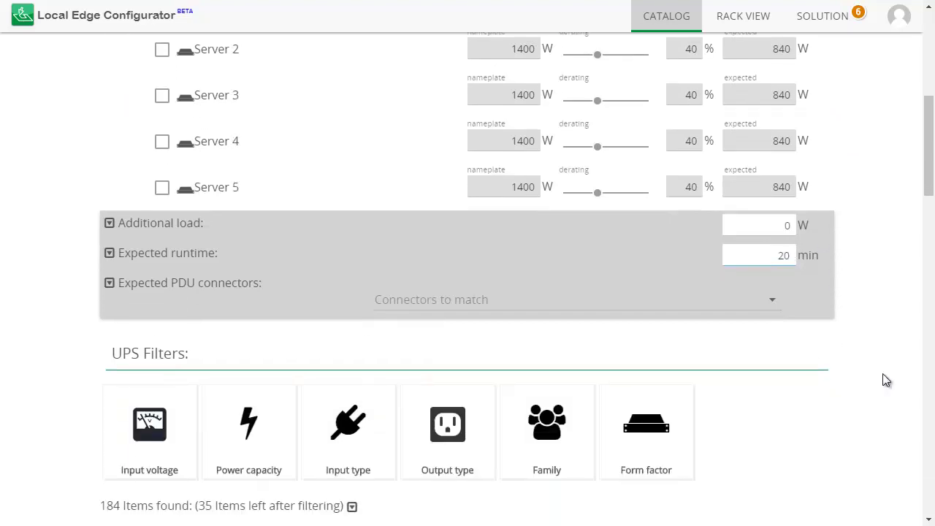
Filter UPS units to rack-mounted Smart-UPS On-Line models with 3-7 kW capacity.
click(651, 440)
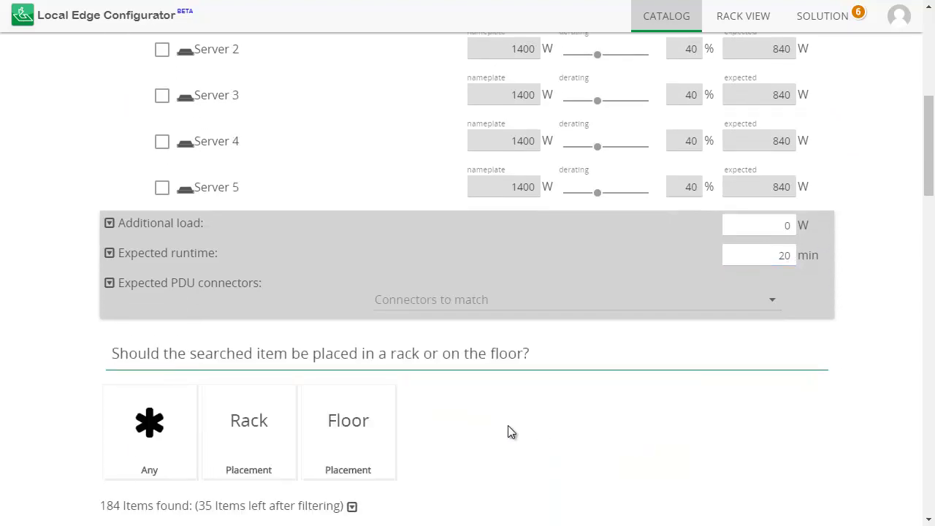
click(251, 430)
click(570, 439)
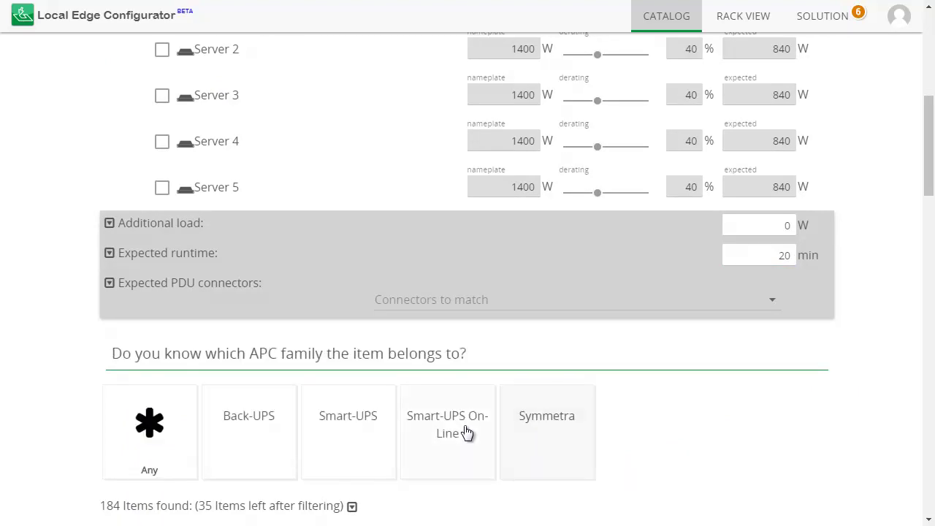
click(442, 428)
click(246, 429)
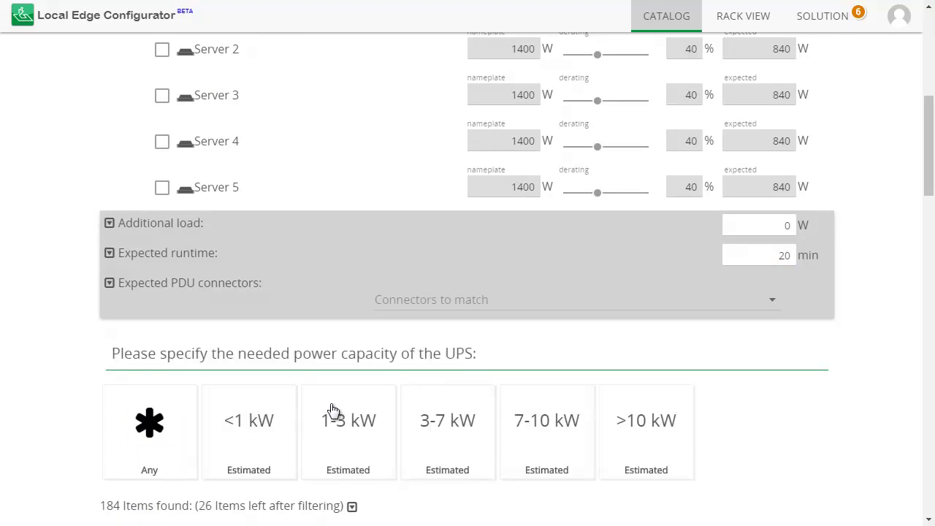
click(457, 425)
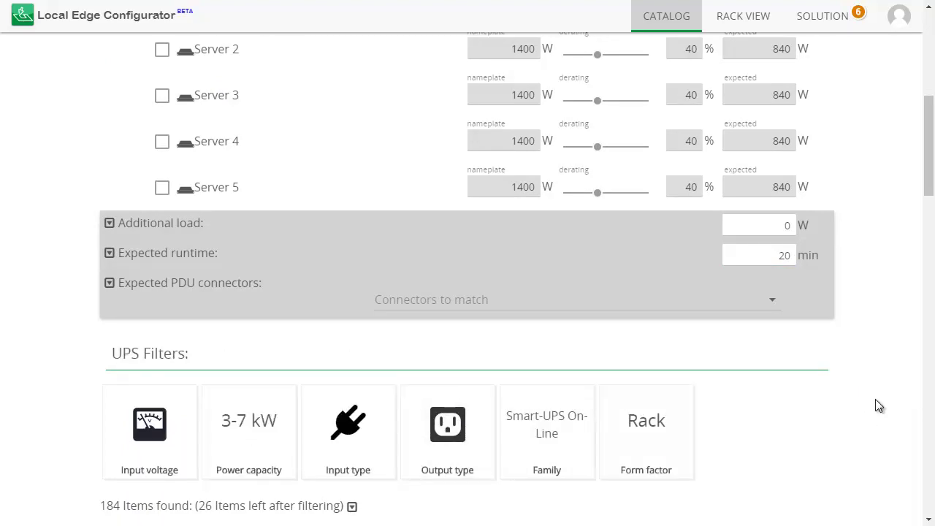
Add the SRT5KRMXLT-5KTF step-down UPS with its SRT192RMBP battery and show the rack view.
scroll(875, 399, down, 3)
scroll(875, 399, down, 2)
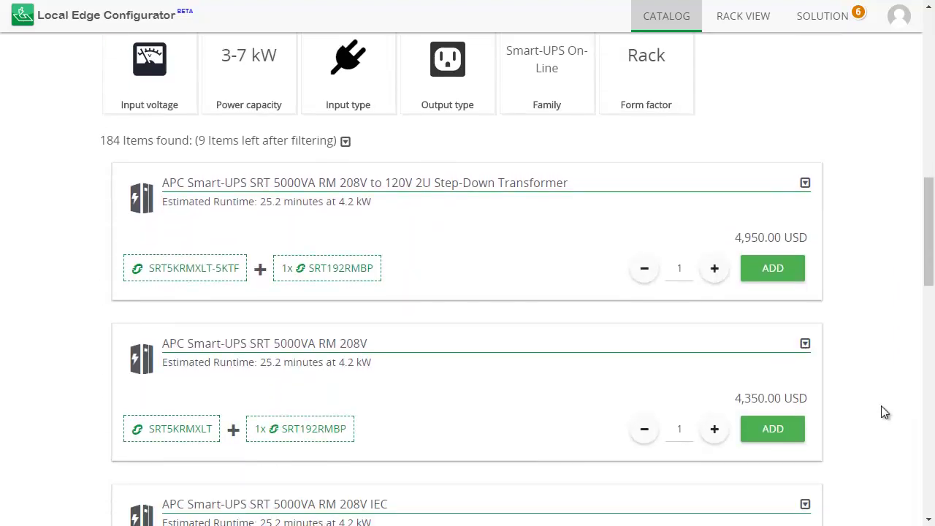
click(806, 182)
scroll(866, 264, down, 2)
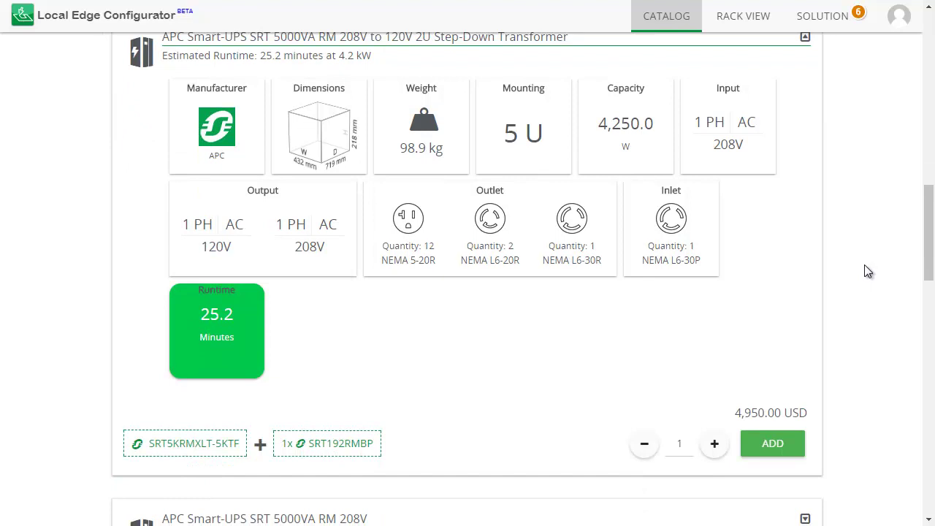
click(776, 444)
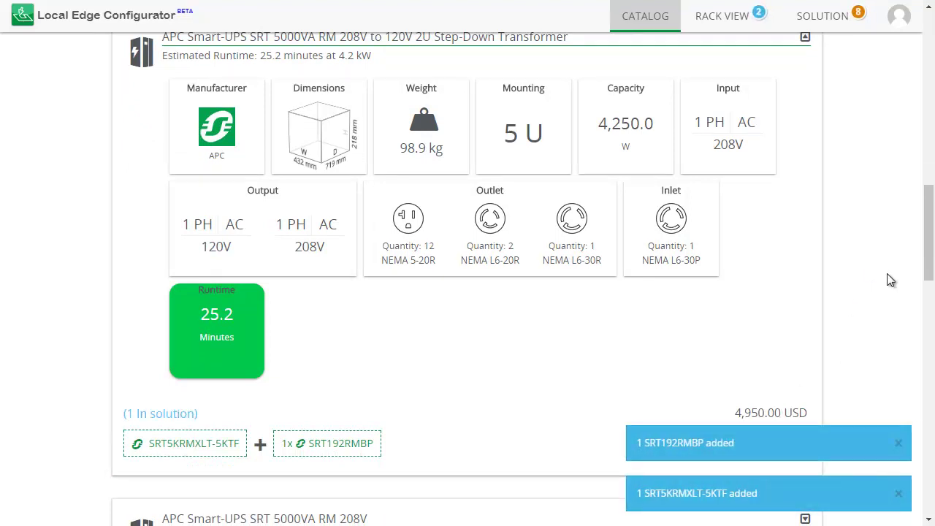
click(728, 18)
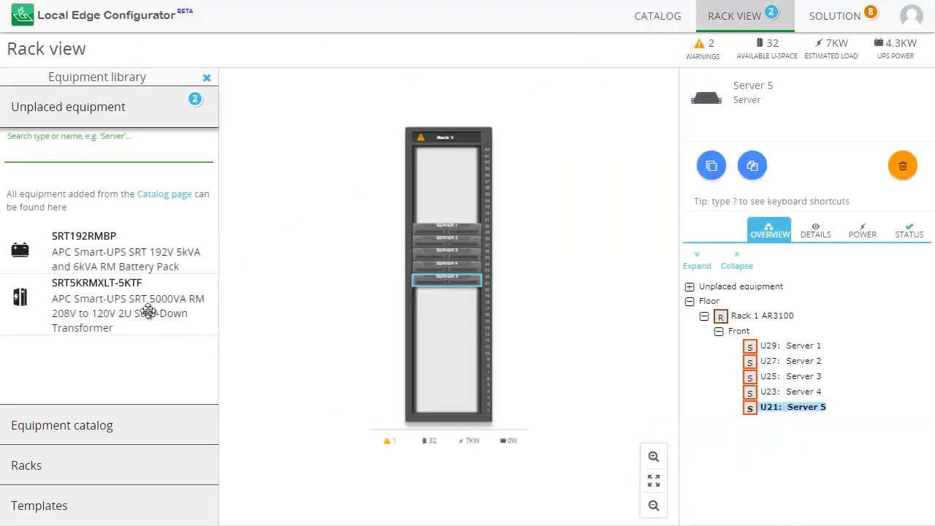
Mount the SRT192RMBP battery at U1 in Rack 1 with the SRT5KRMXLT-5KTF UPS above it.
drag(87, 252, 439, 393)
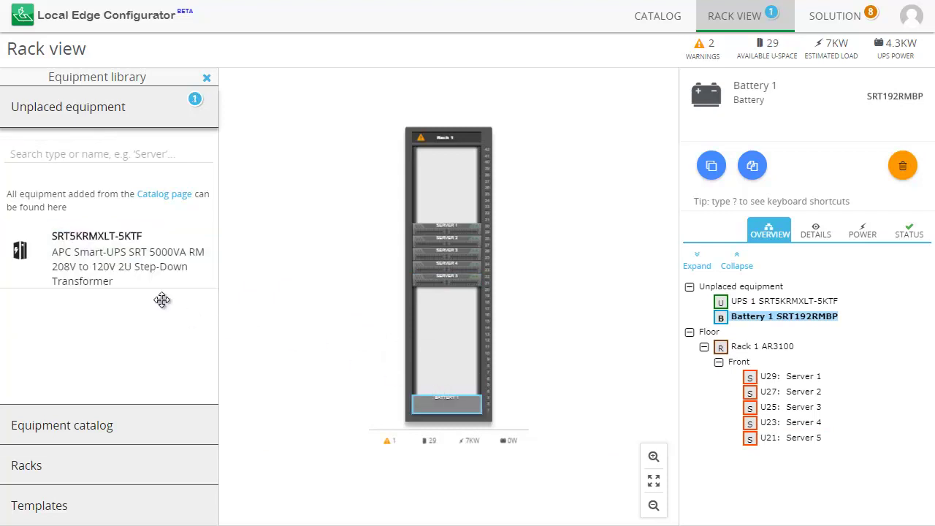
drag(125, 256, 438, 365)
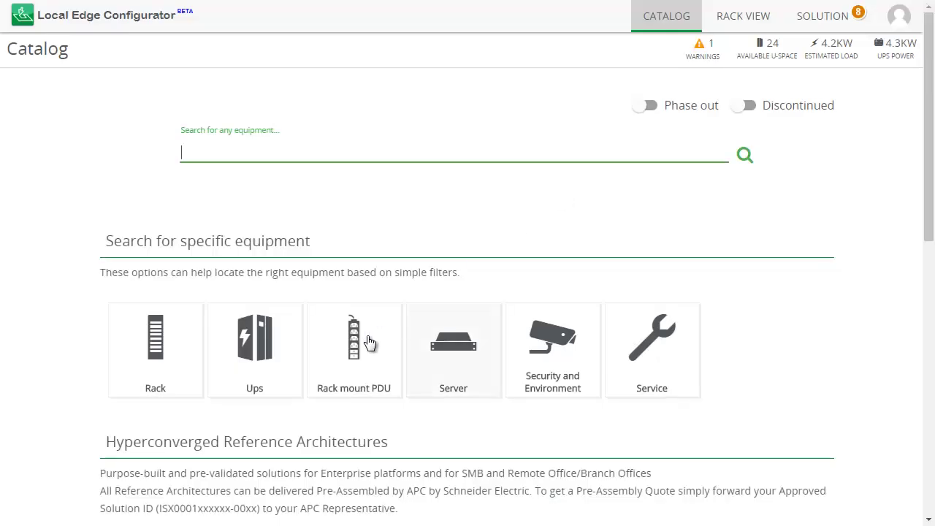
Filter rack-mounted PDUs to switched, vertical models with NEMA L6-20P inlets.
click(352, 334)
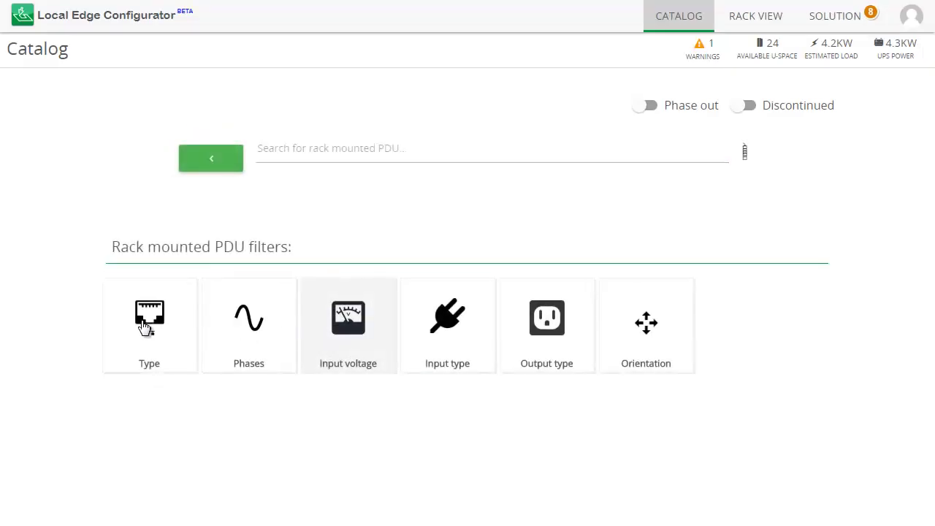
click(150, 329)
click(458, 323)
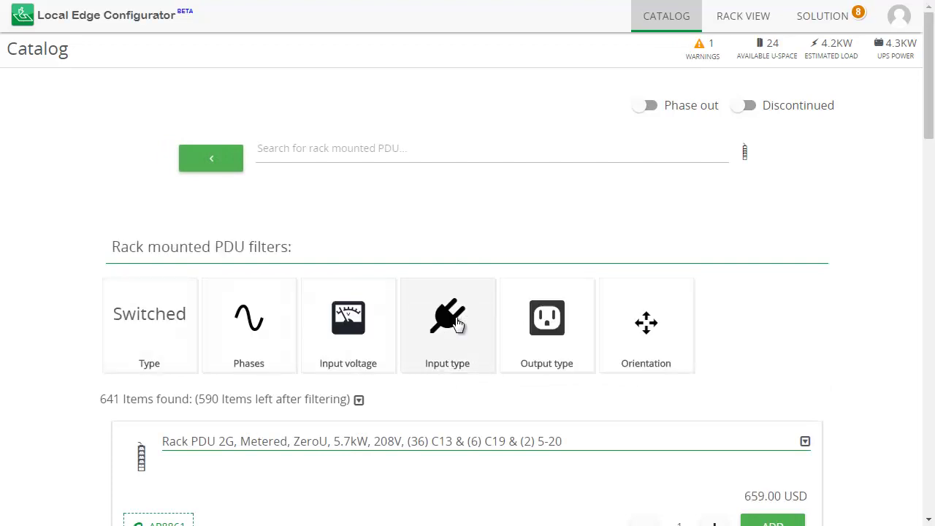
click(453, 324)
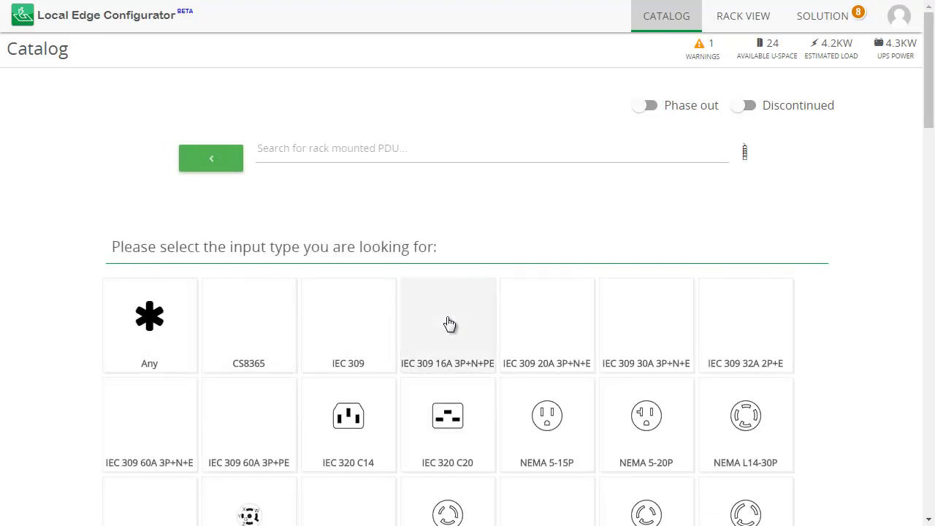
scroll(449, 330, down, 1)
click(649, 442)
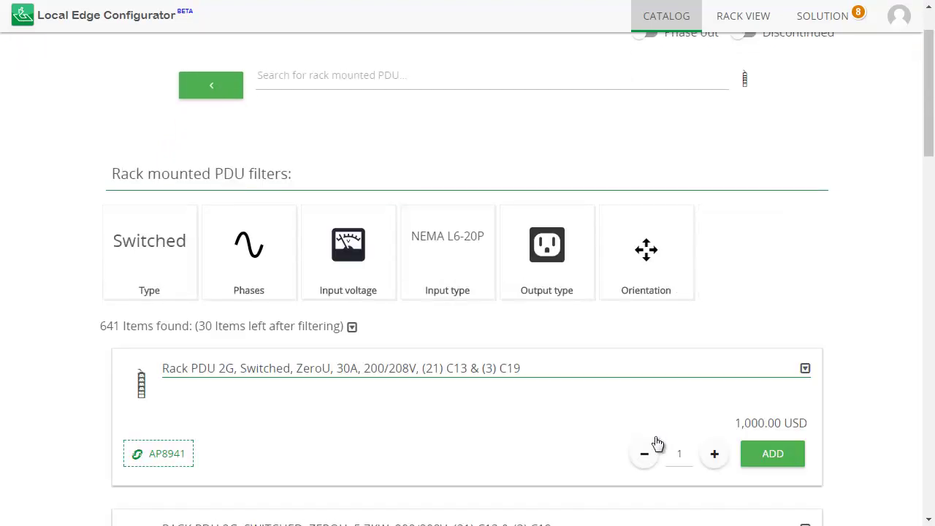
click(646, 252)
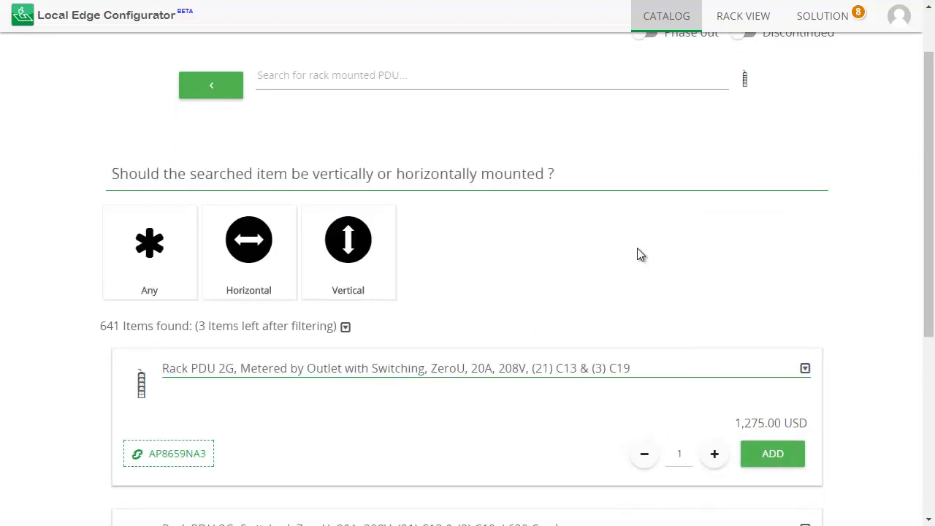
click(363, 250)
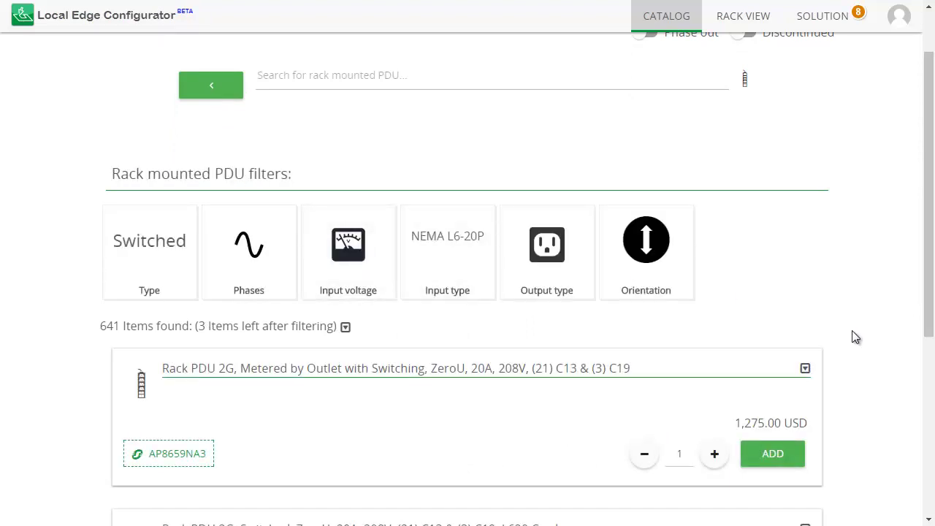
Add two AP8659NA3 PDUs to the solution and show the rack view.
click(805, 369)
scroll(855, 350, down, 3)
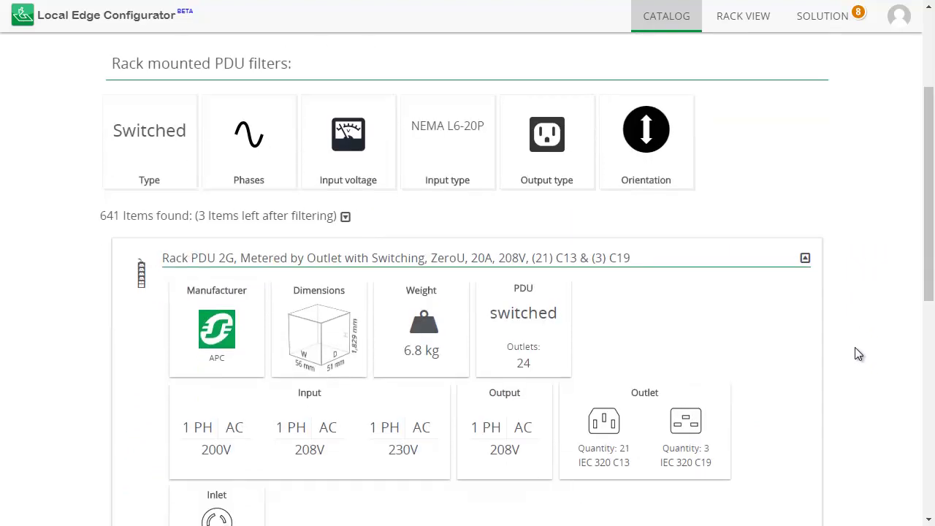
scroll(855, 347, down, 1)
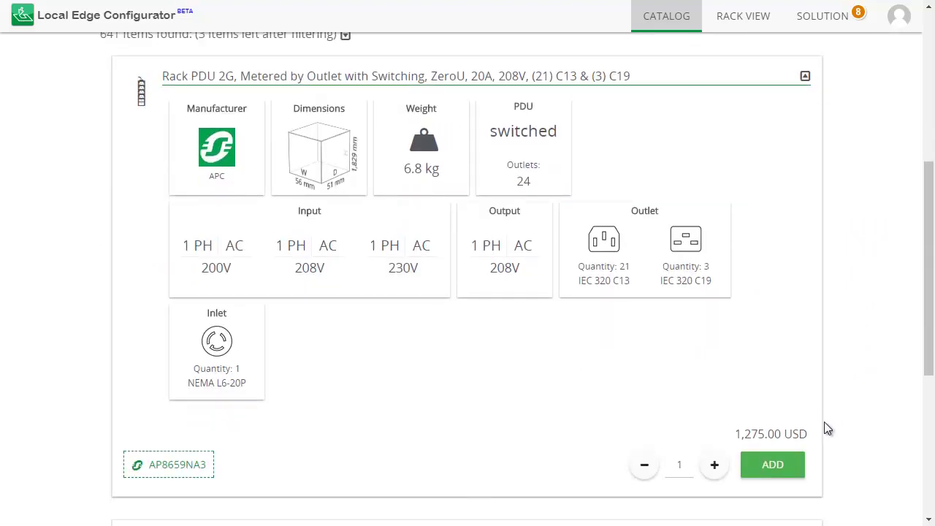
click(727, 466)
click(774, 463)
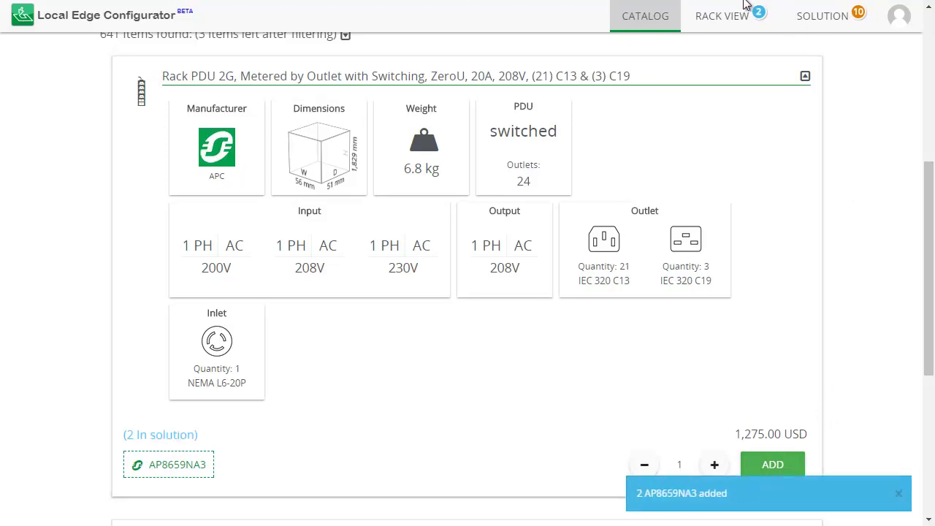
click(724, 23)
Mount one AP8659NA3 PDU on each of Rack 1's left and right sides.
drag(105, 267, 361, 210)
drag(90, 265, 502, 201)
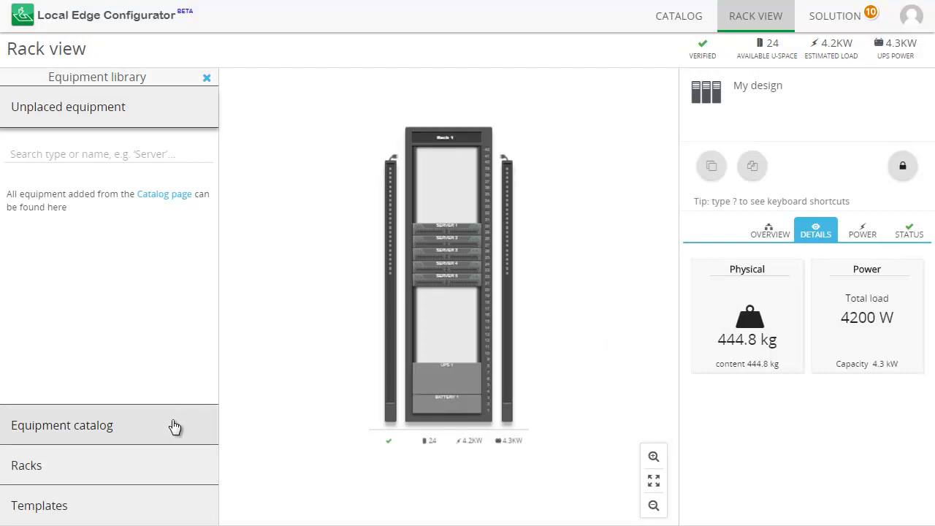
Find AP886 in the Equipment catalog and mount the AP8865 metered PDU on Rack 1's left side.
click(172, 428)
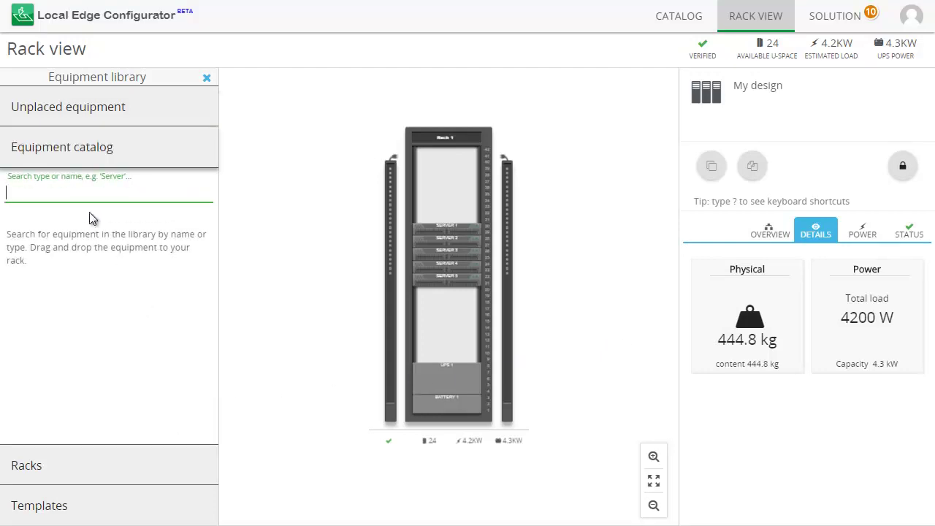
text(AP886)
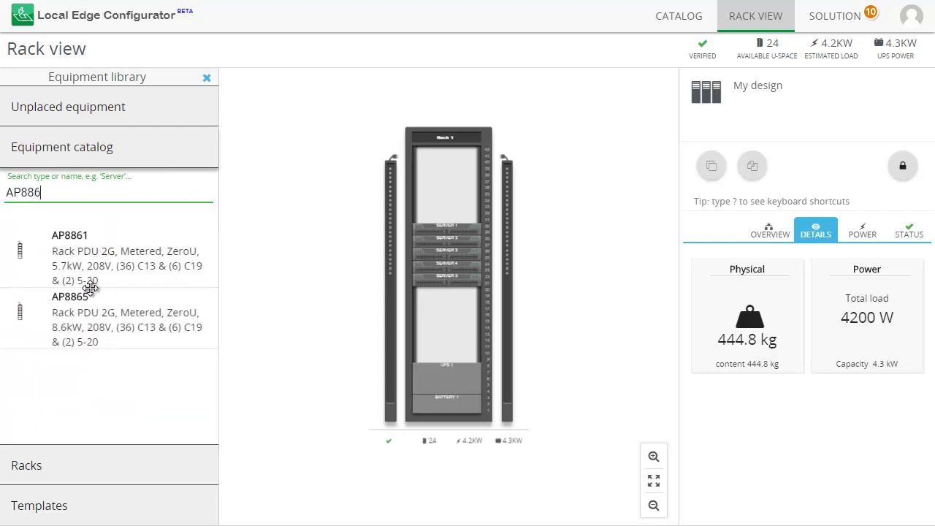
drag(87, 317, 357, 203)
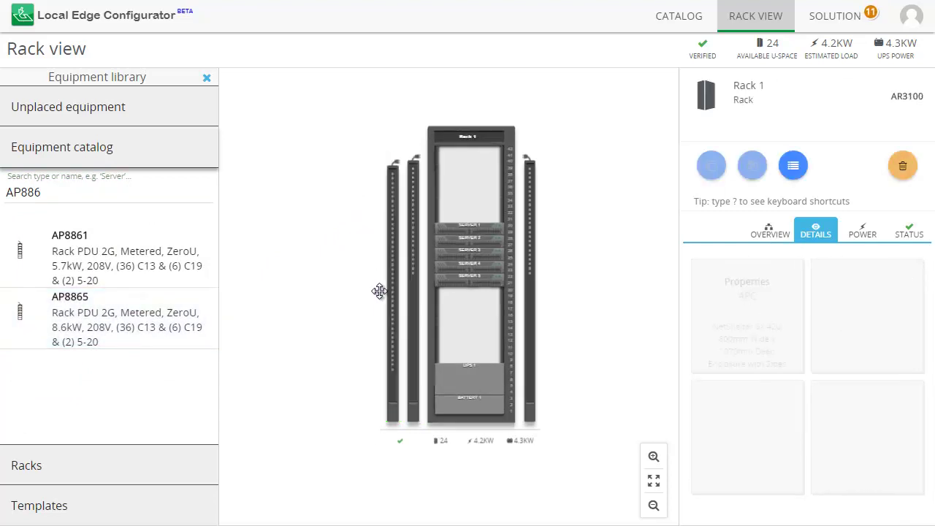
Delete PDU 3, the AP8865 whose plugs mismatch UPS 1, through its error marker.
click(393, 418)
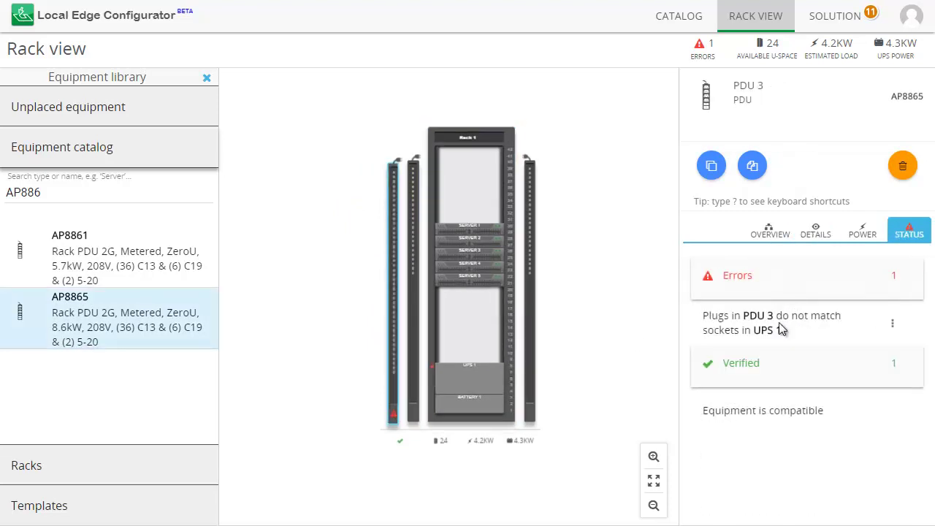
click(893, 324)
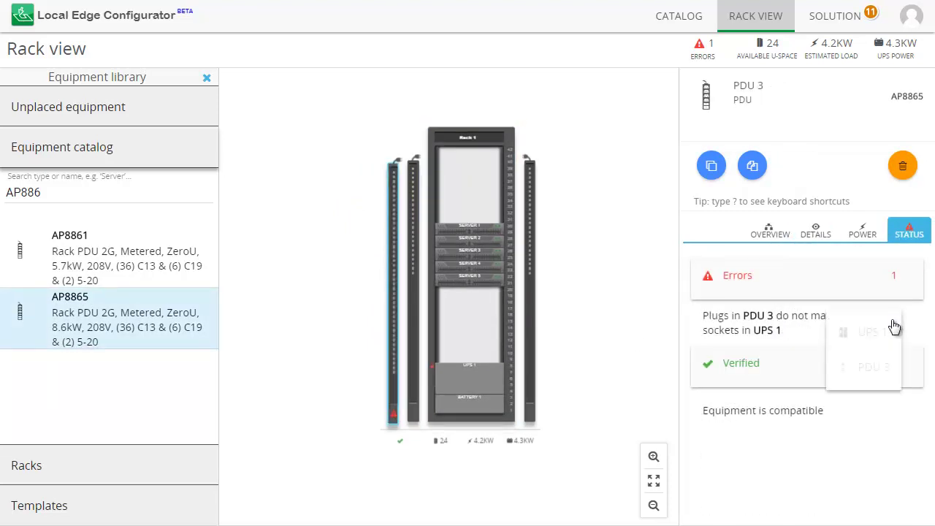
click(871, 366)
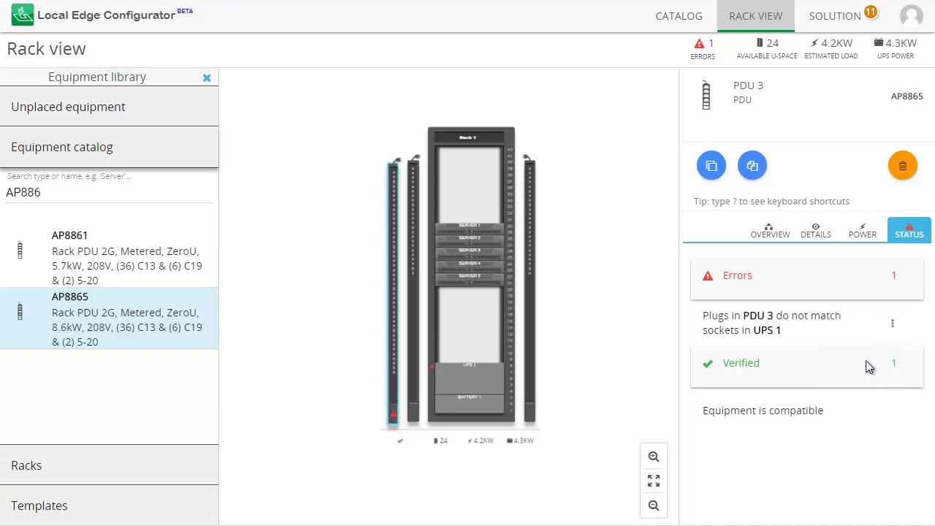
click(905, 167)
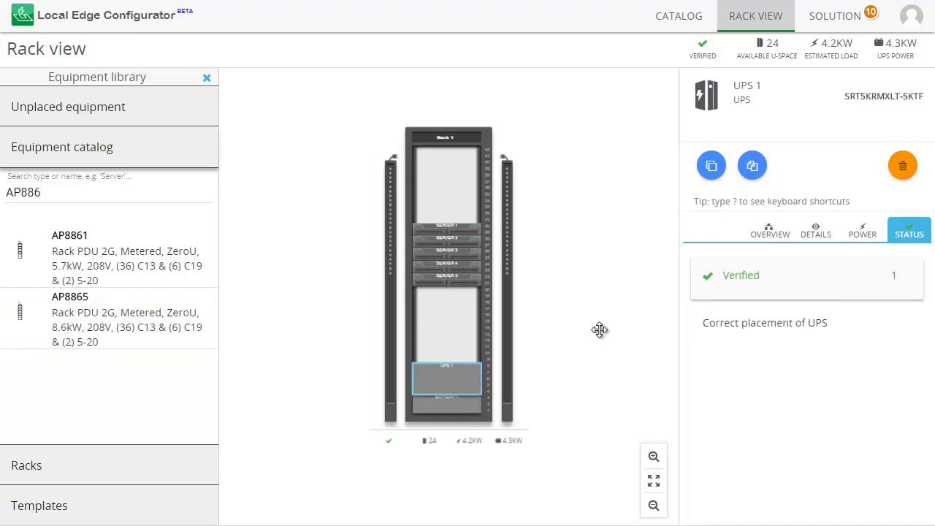
Seat the UPS back on the battery after testing a higher position, then add blanking panels to Rack 1.
drag(451, 378, 459, 352)
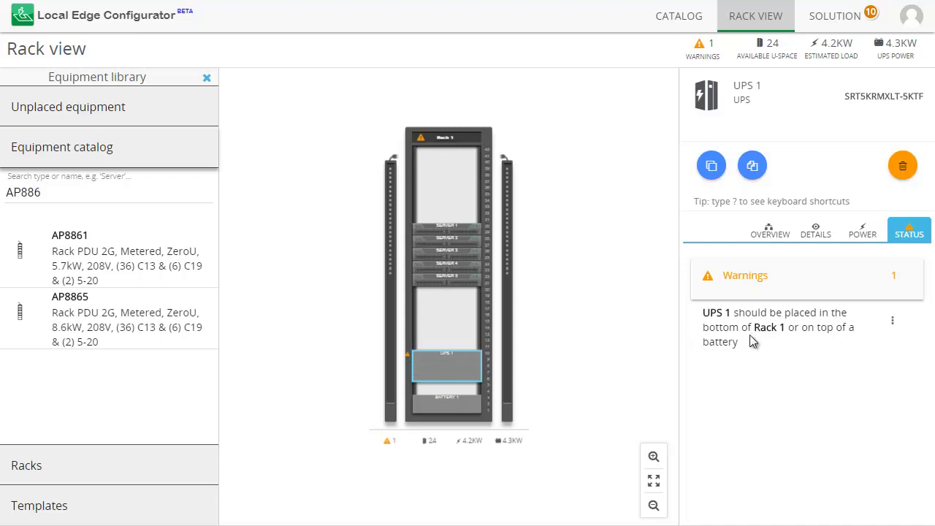
mouse_move(459, 363)
mouse_down()
mouse_move(461, 375)
mouse_move(459, 364)
mouse_up()
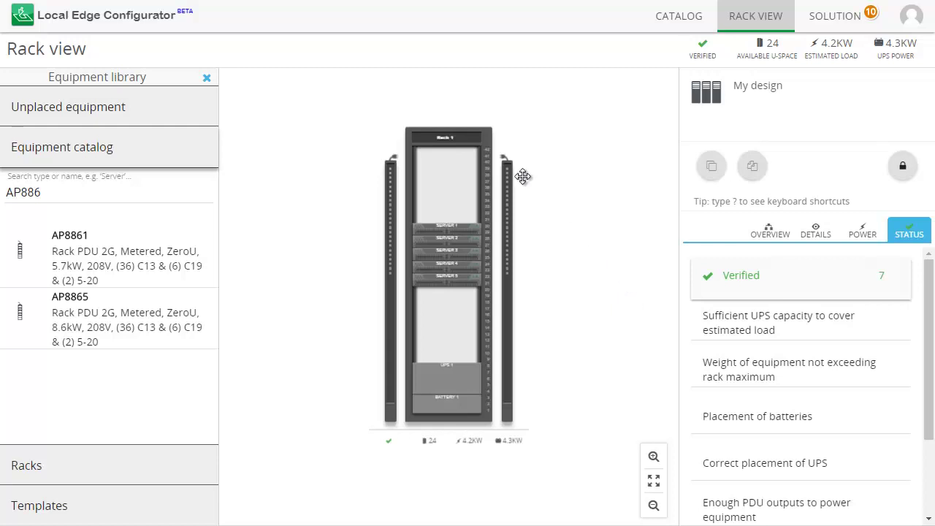
click(477, 137)
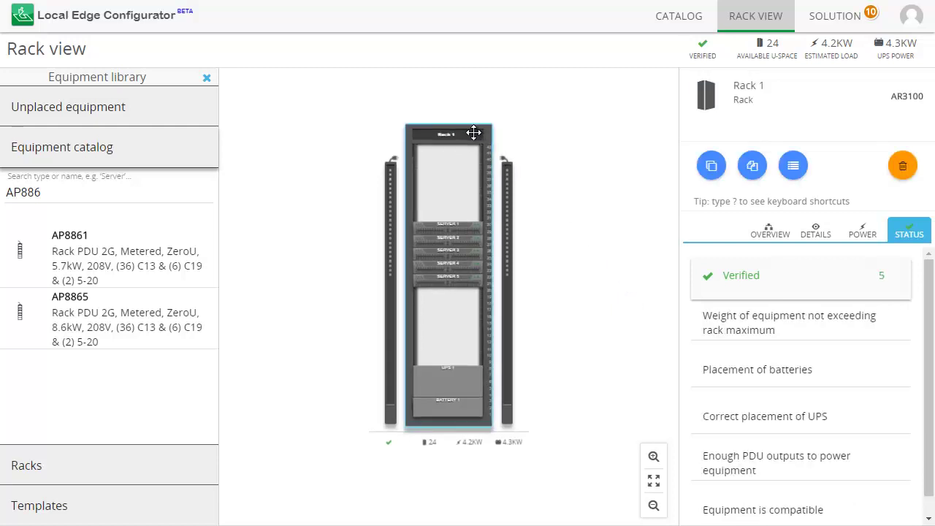
click(795, 167)
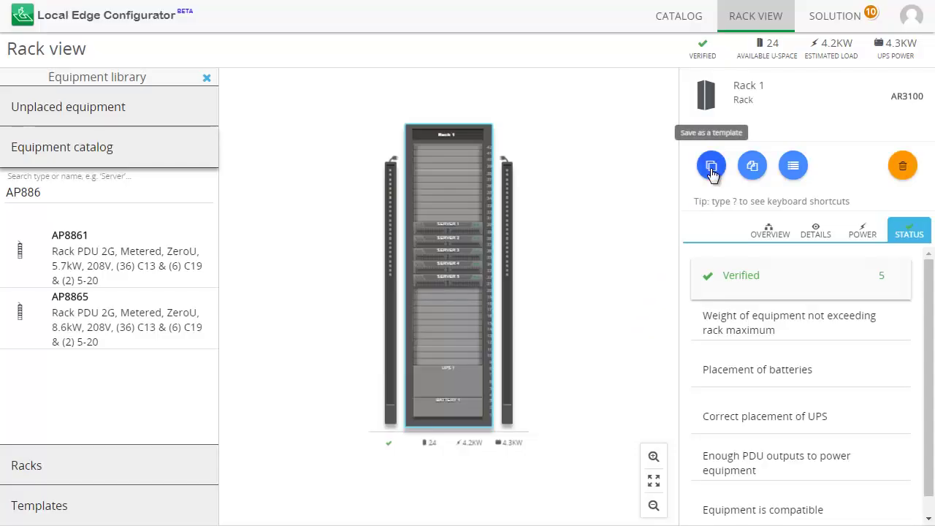
Name the new rack template 'My Standard Rack' with description '5x HP dl380 with 5kVA UPS'.
click(712, 165)
click(455, 177)
text(My Standar)
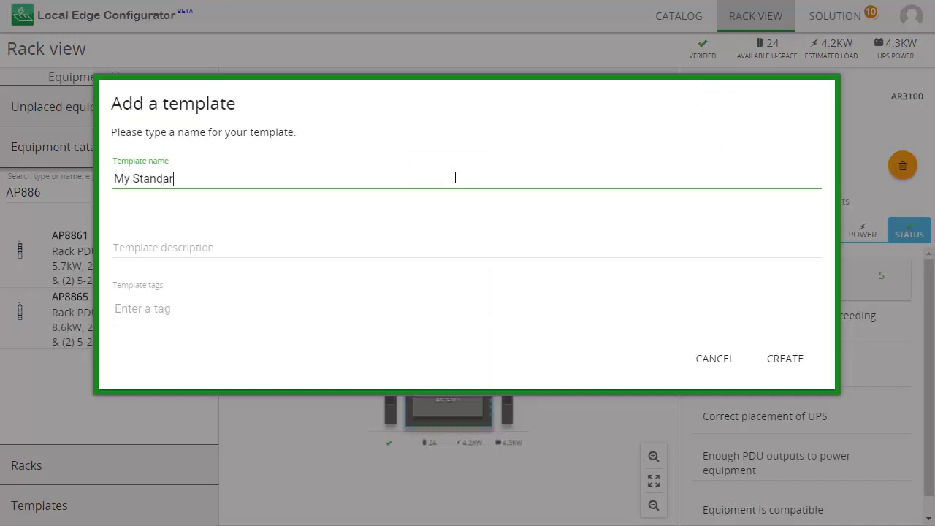
key(Tab)
text(5x HP dl380 with 5kVA UPS)
Tag the template HP, 5kVA and 20min runtime, and create it.
click(181, 315)
text(HP)
key(Return)
text(5kVA)
key(Return)
text(20min runtime)
key(Return)
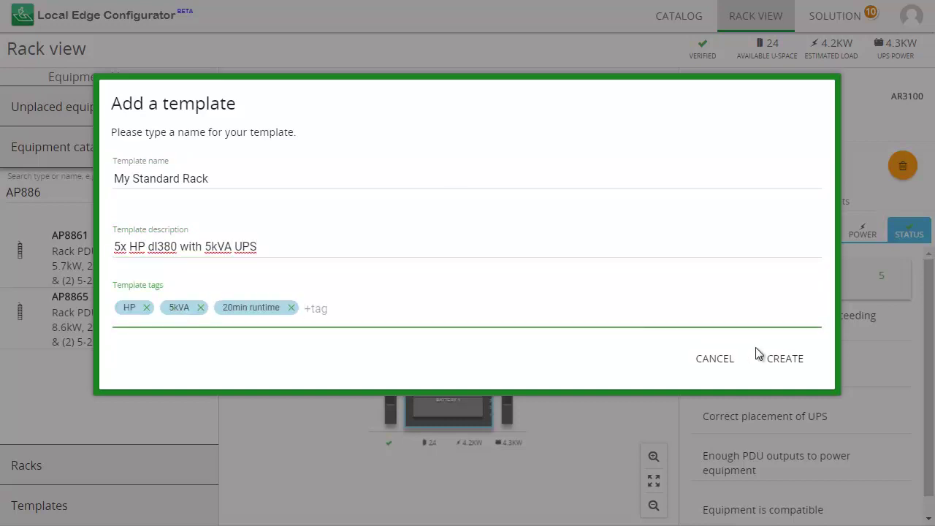
click(763, 358)
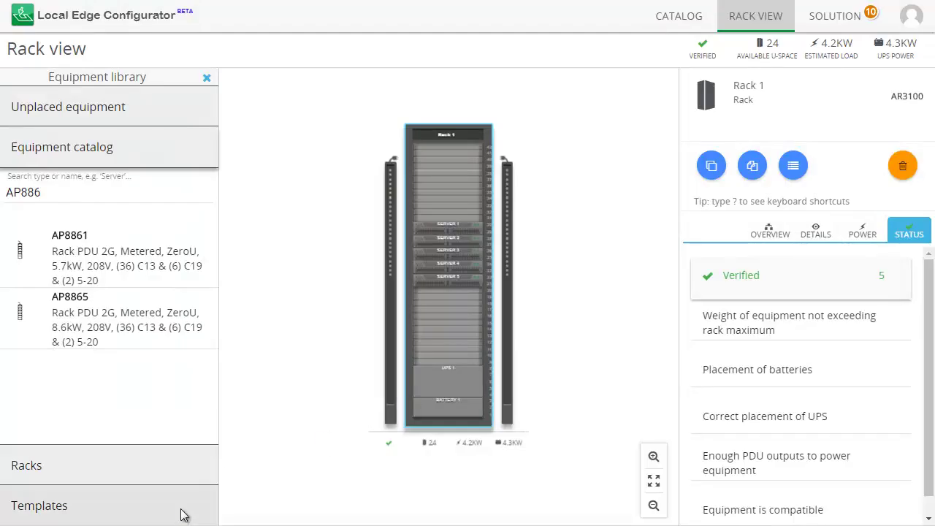
Place a second rack from the My Standard Rack template, filter templates by tag HP, and view the Solution.
click(179, 512)
drag(213, 352, 313, 463)
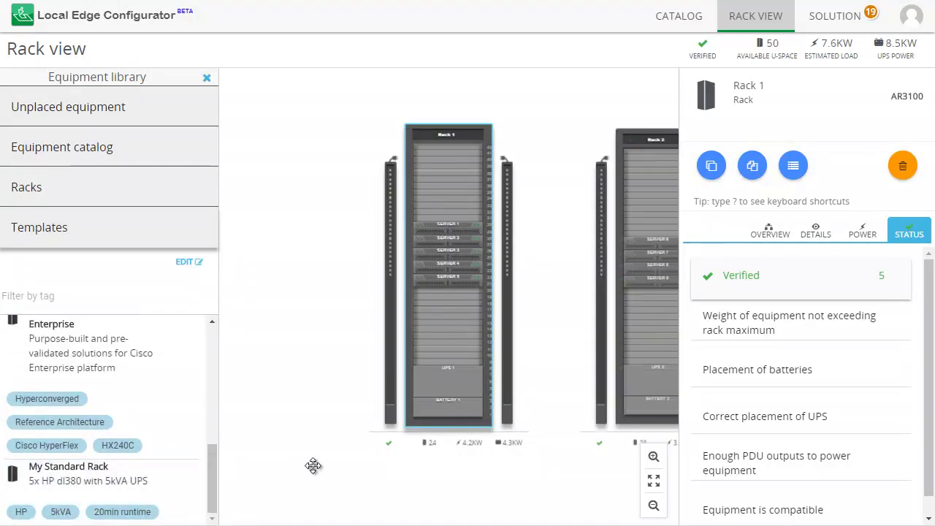
click(47, 296)
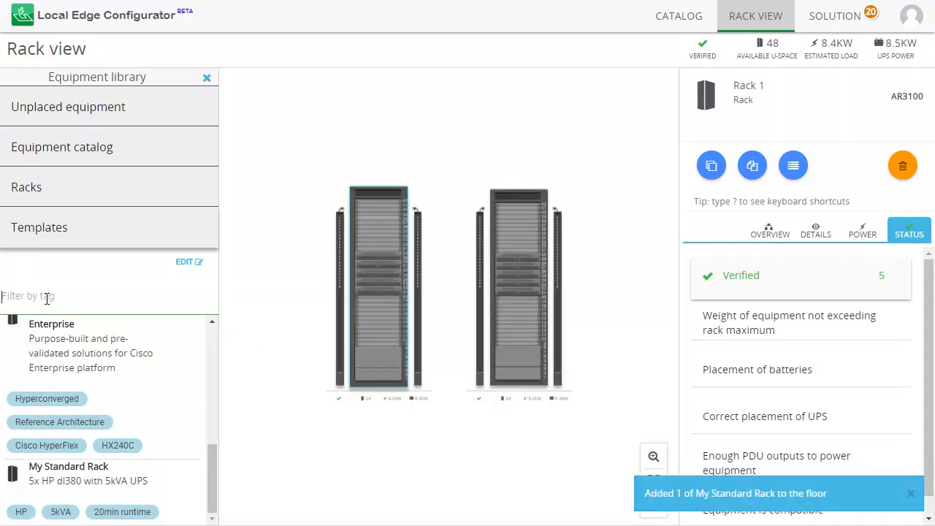
text(HP)
click(27, 333)
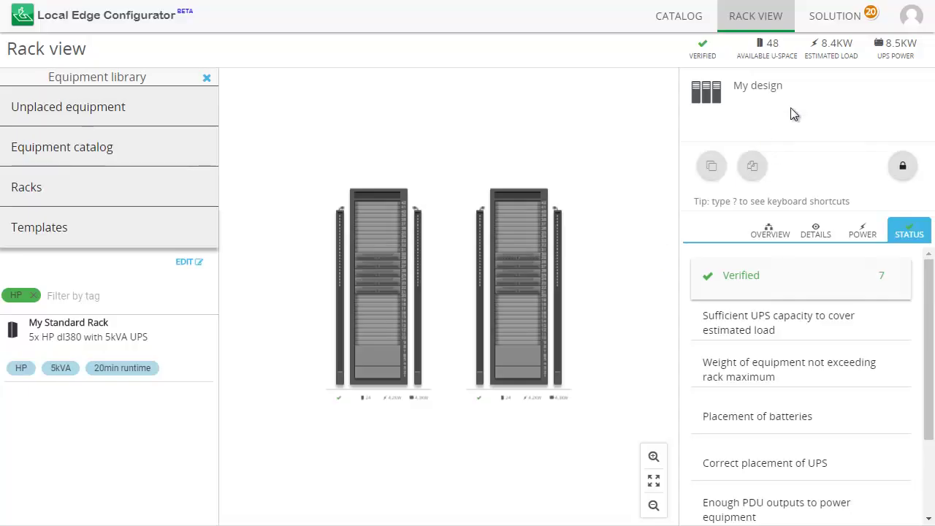
click(835, 21)
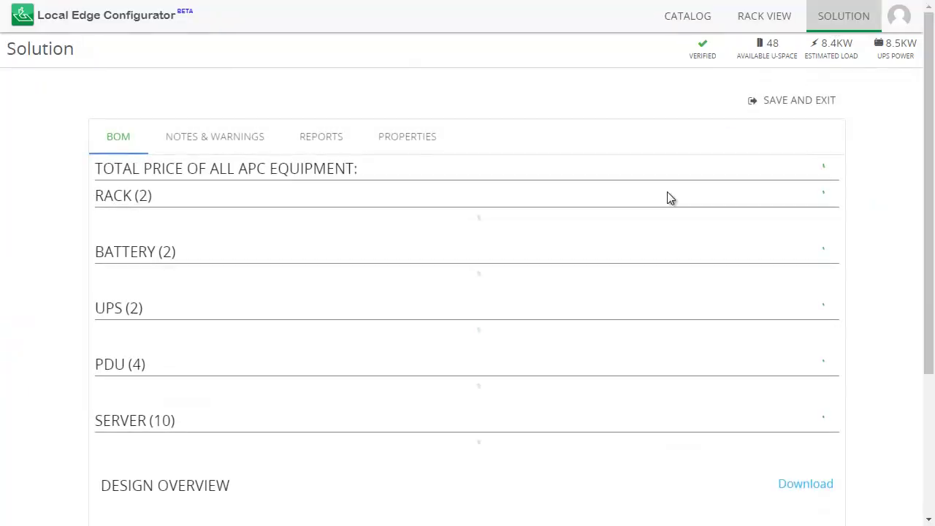
Generate the Rack Elevation PDF for Rack 1 and Rack 2 and review it in the browser.
scroll(674, 211, down, 3)
scroll(636, 213, up, 3)
click(336, 145)
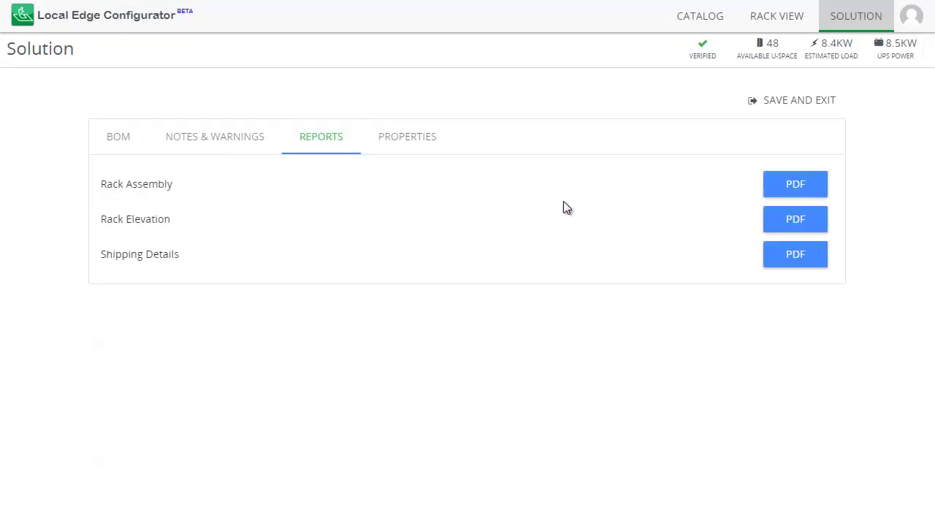
click(797, 224)
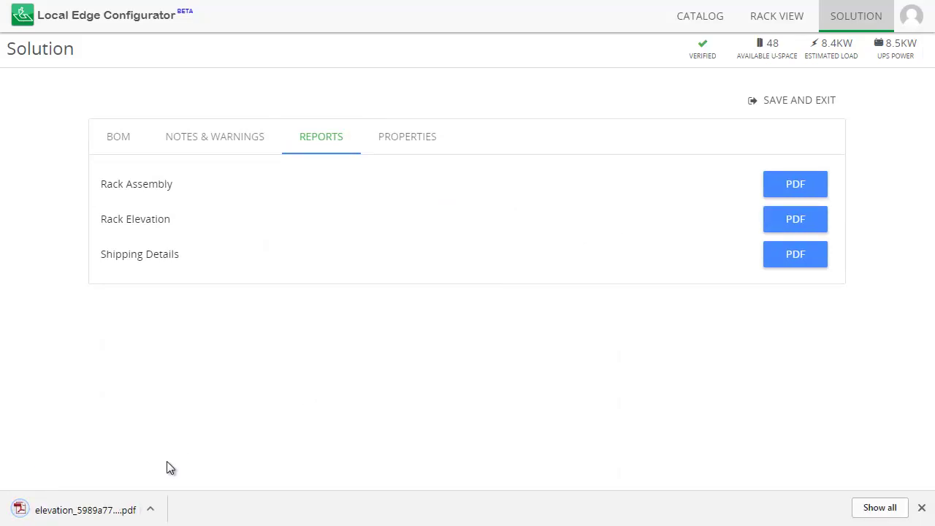
click(119, 508)
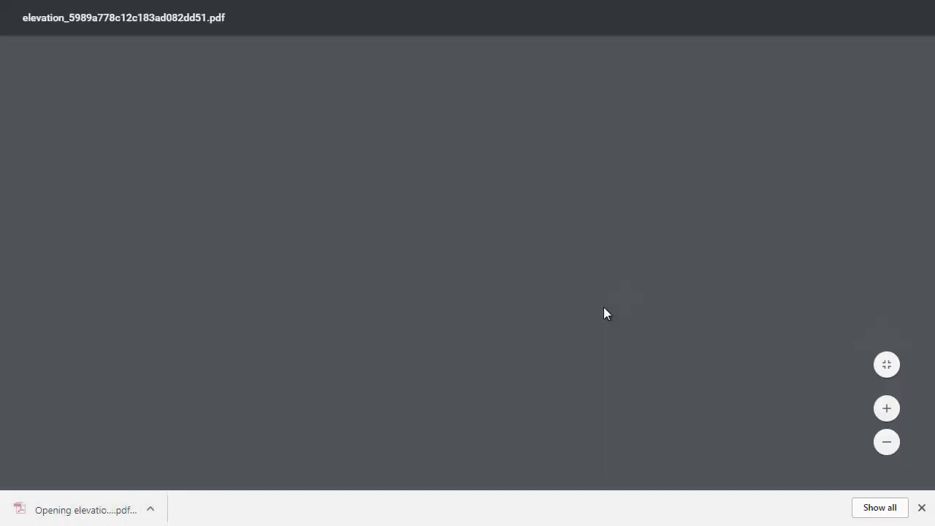
scroll(819, 260, down, 3)
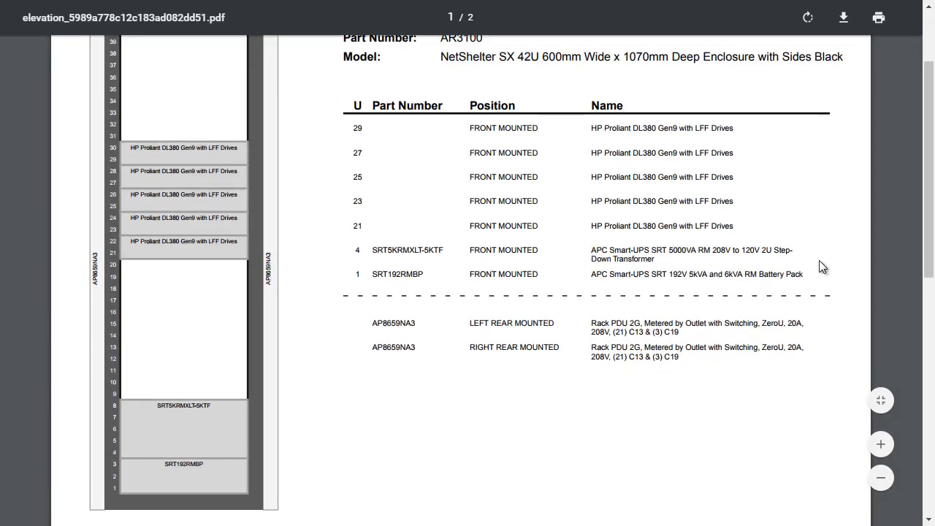
scroll(823, 267, down, 5)
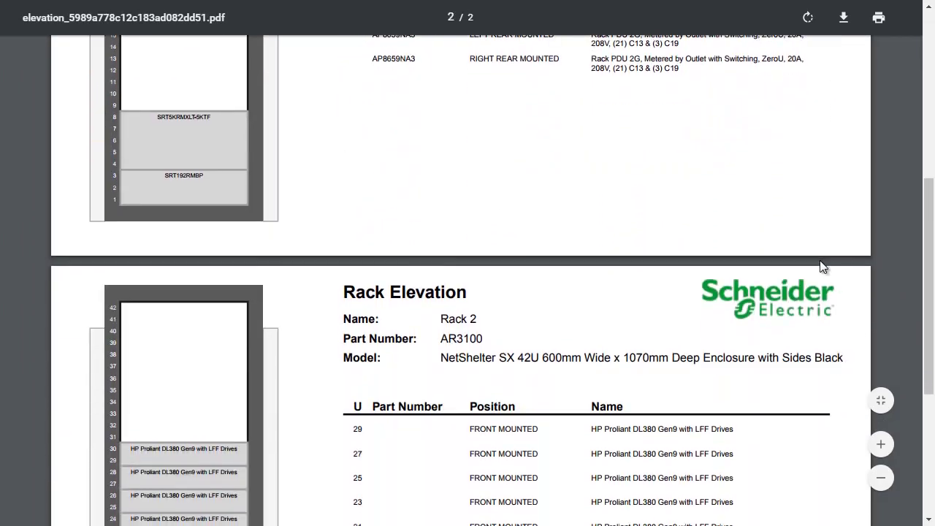
scroll(823, 267, down, 2)
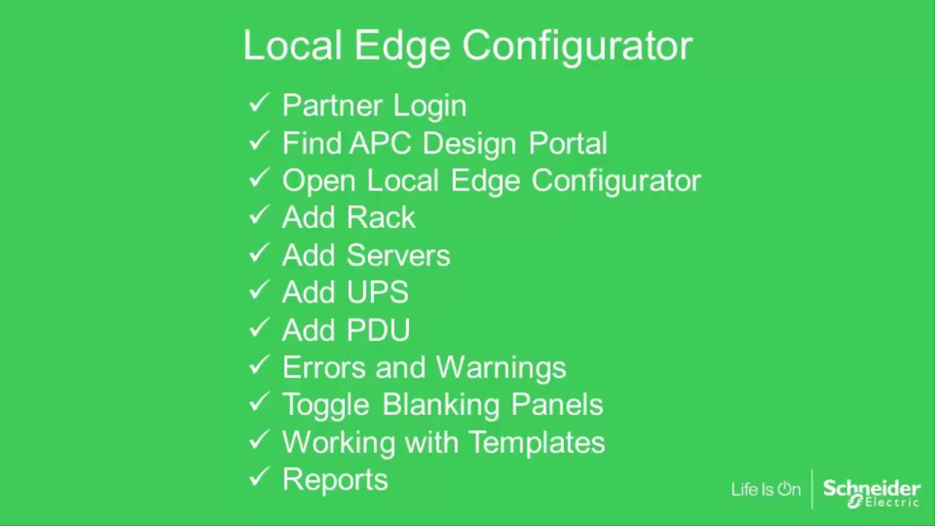